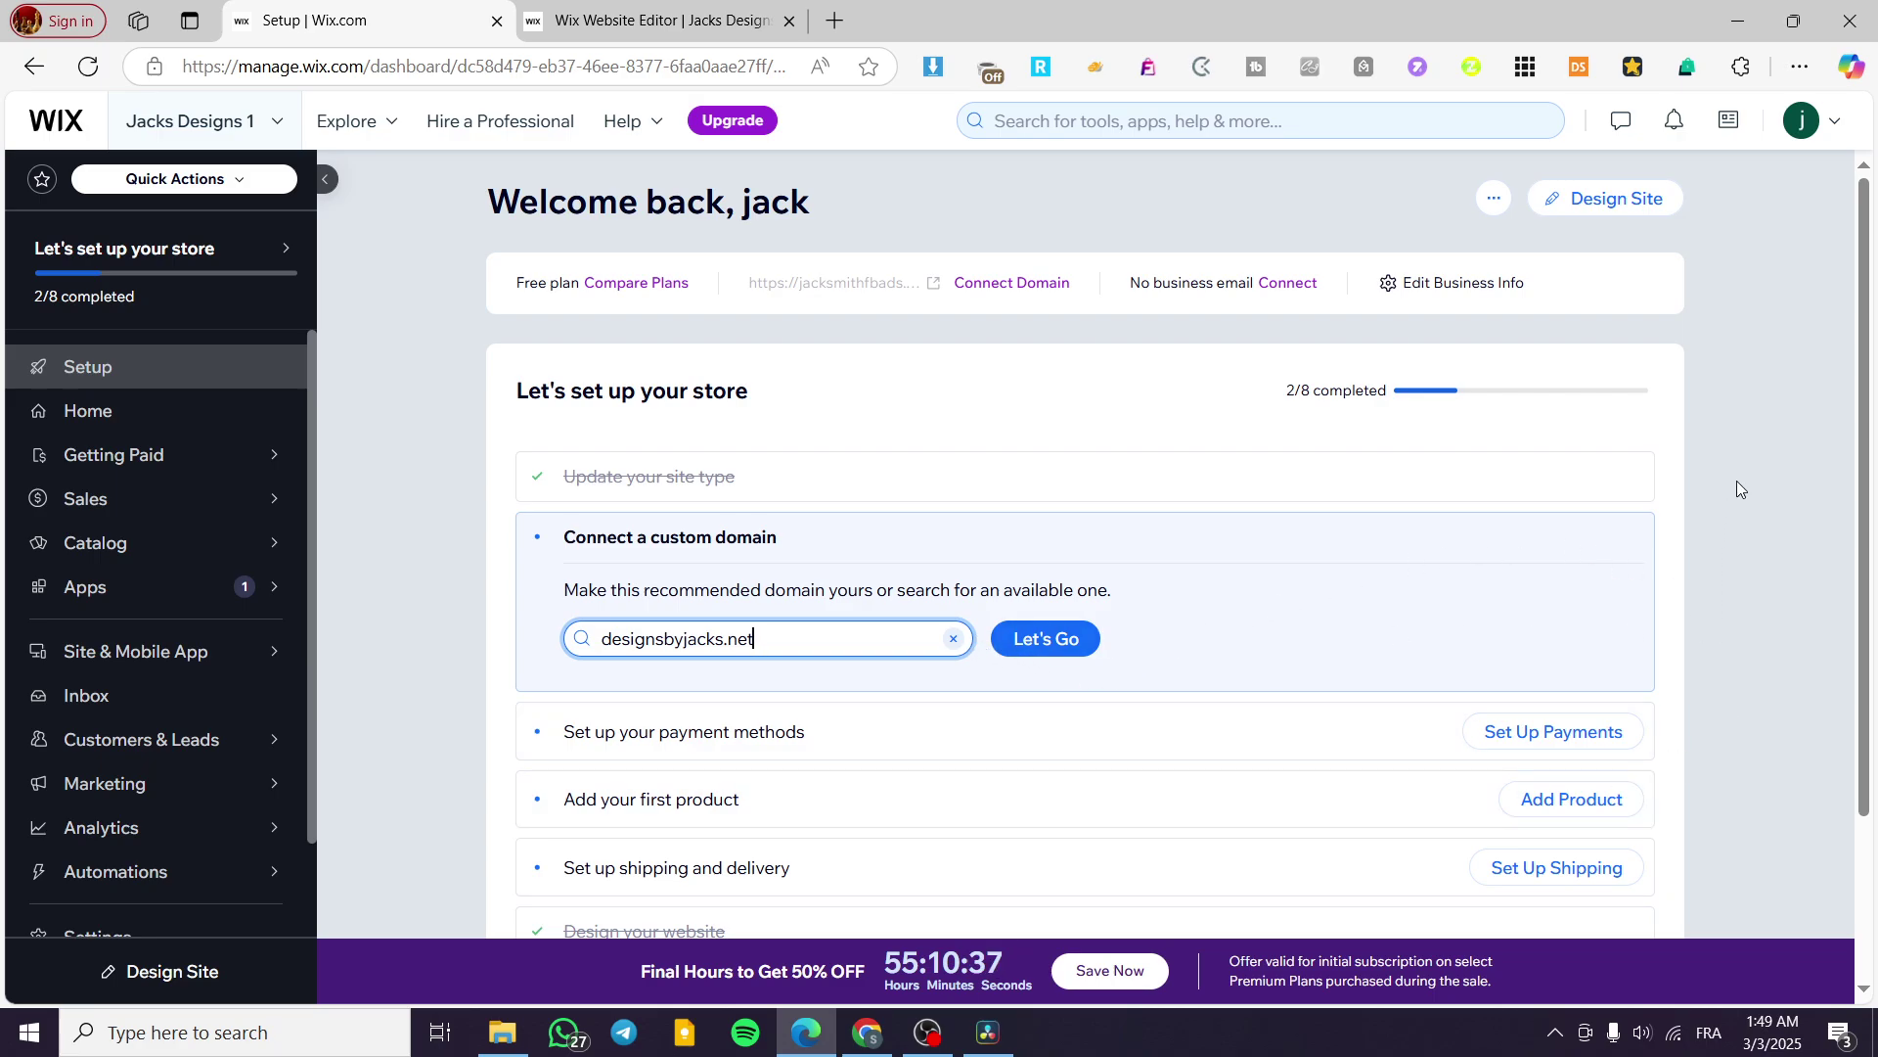
Step: Open the Jacks Designs 1 site in the website editor from the dashboard
{"action": "left_click", "coordinate": [1847, 276]}
{"action": "scroll", "coordinate": [1847, 276], "scroll_direction": "down", "scroll_amount": 3}
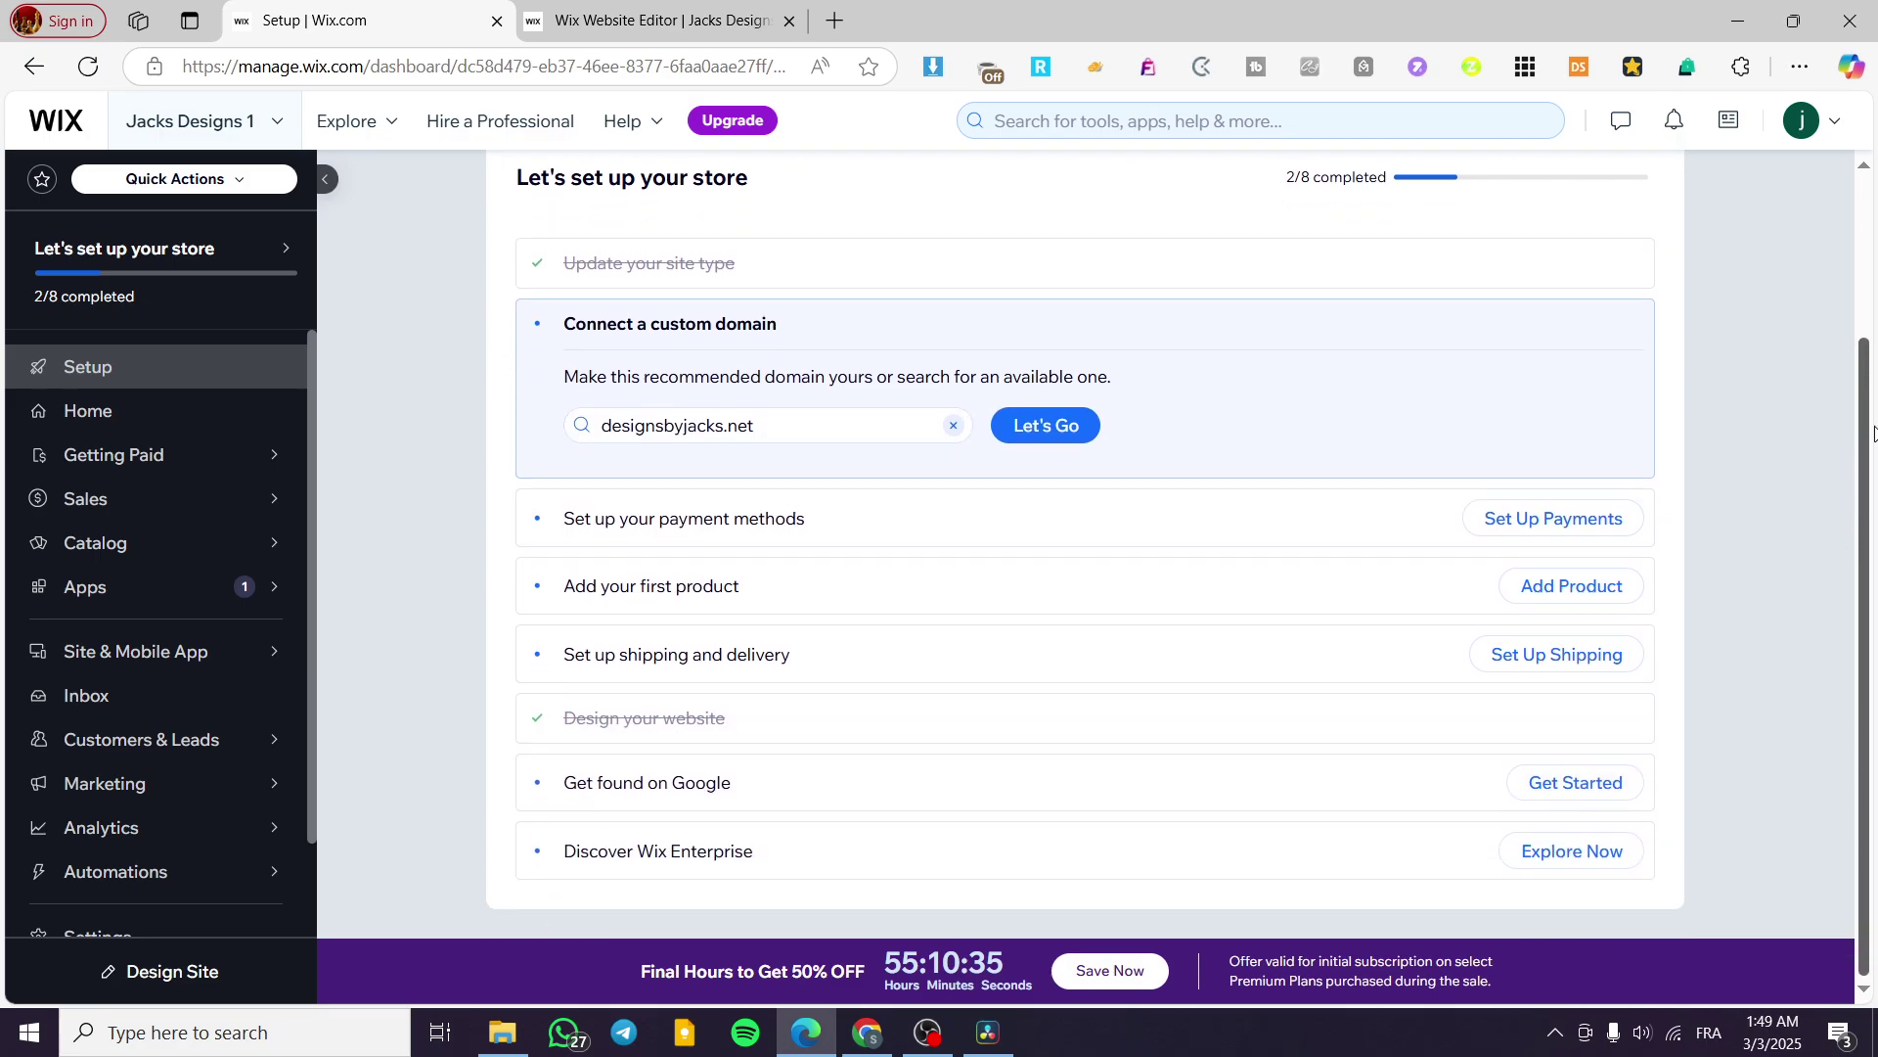
{"action": "scroll", "coordinate": [1761, 196], "scroll_direction": "up", "scroll_amount": 3}
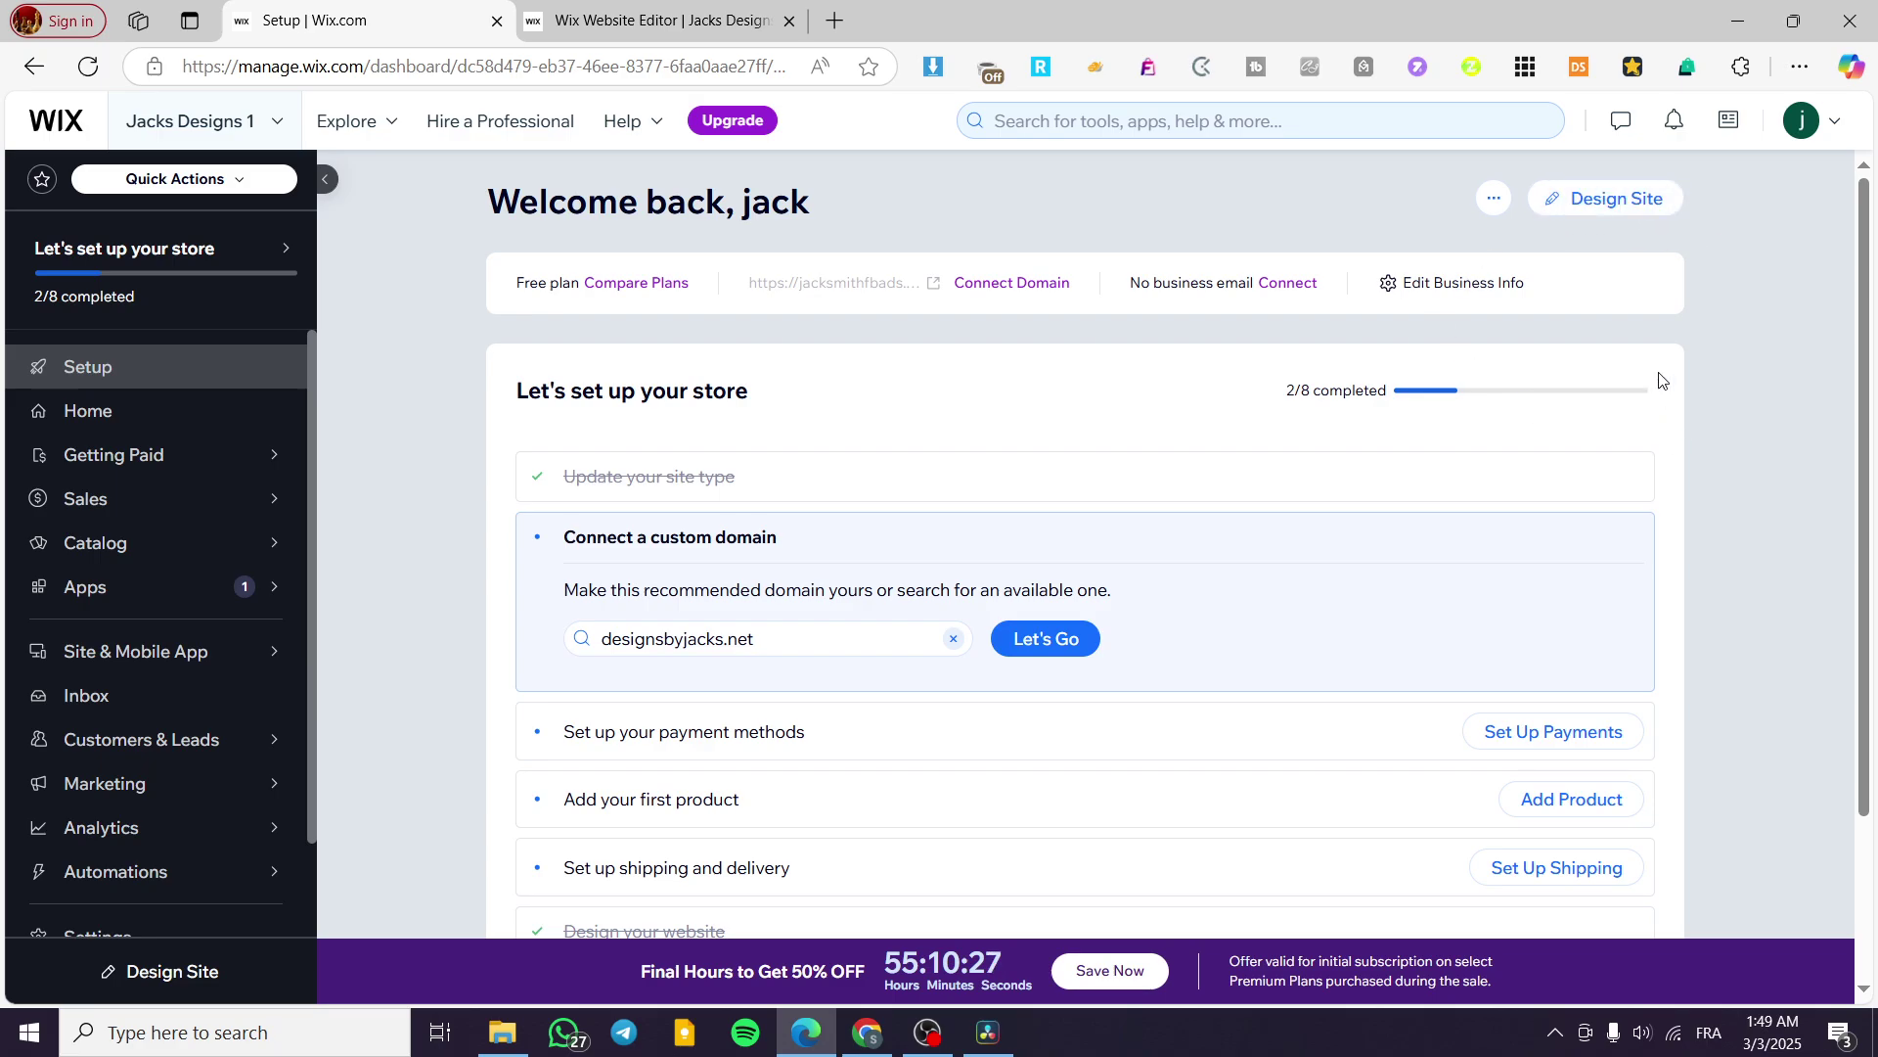
{"action": "left_click", "coordinate": [1609, 203]}
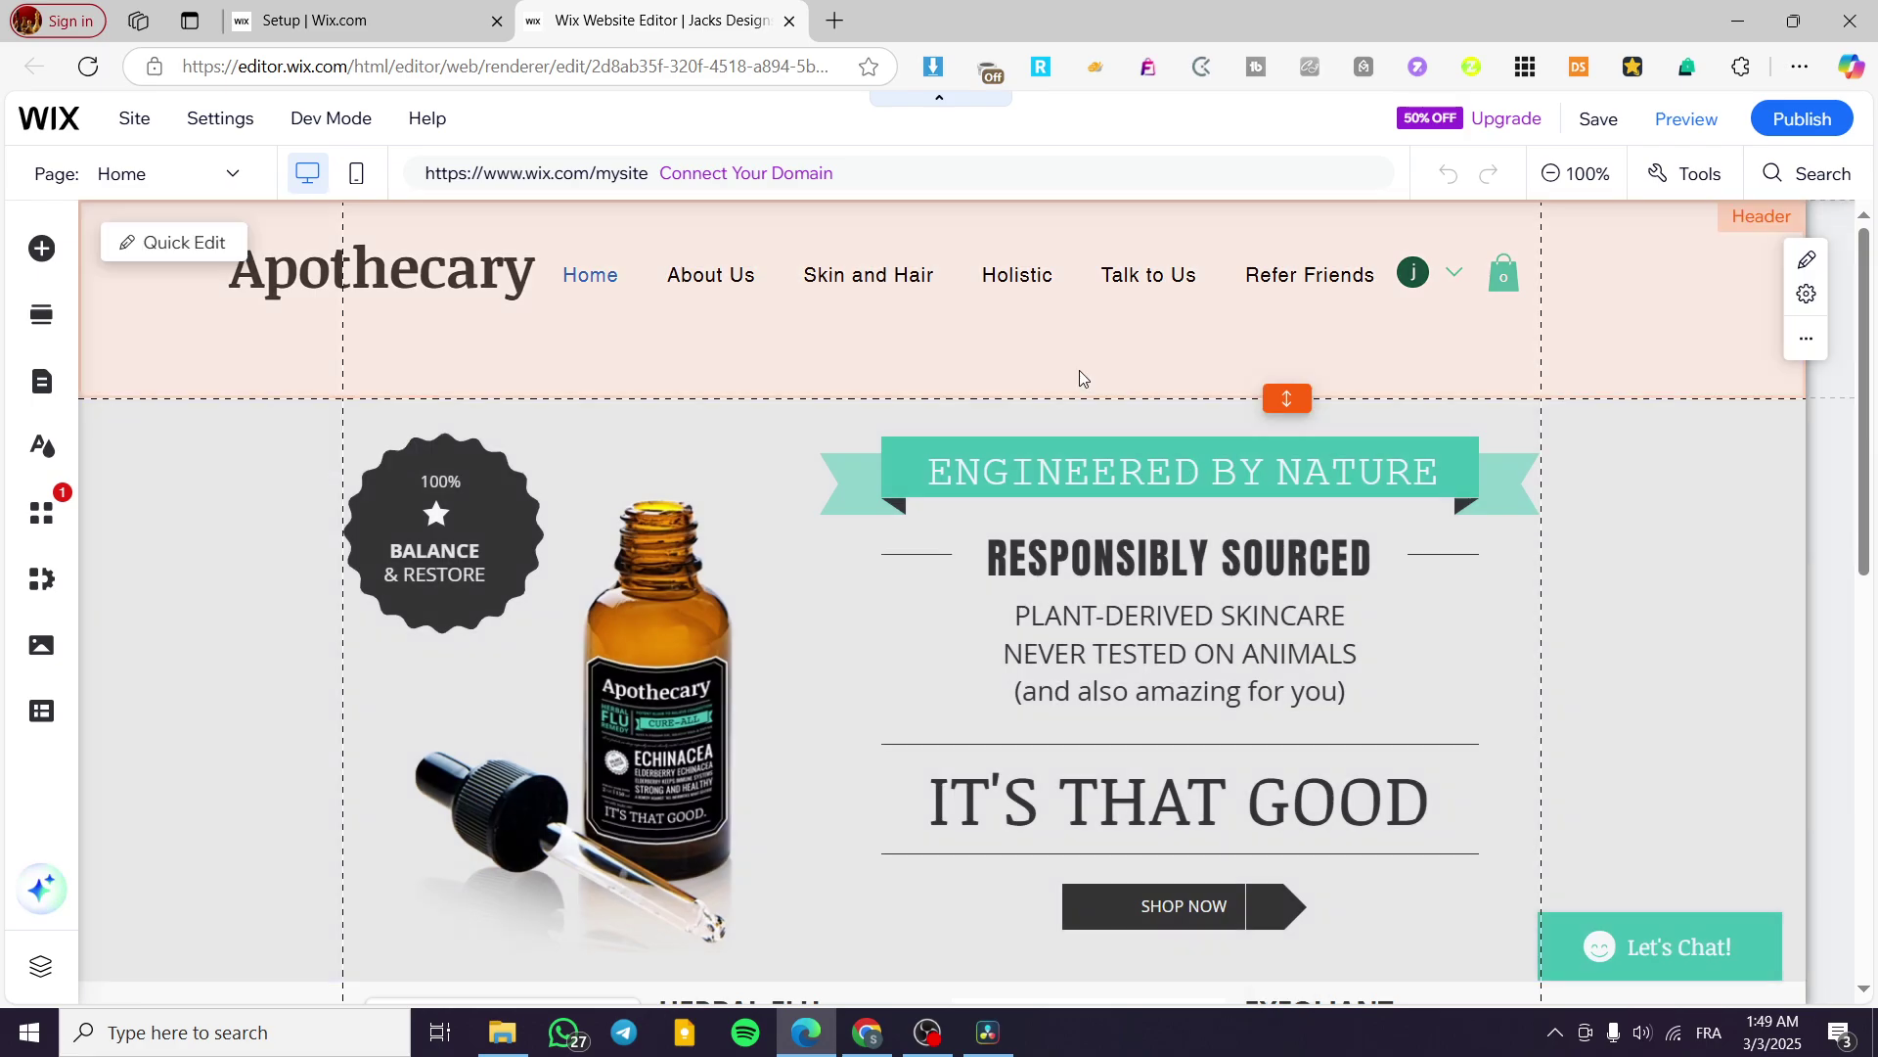
Step: Add three blank sections below the Promotional section on the Home page
{"action": "scroll", "coordinate": [1172, 480], "scroll_direction": "down", "scroll_amount": 6}
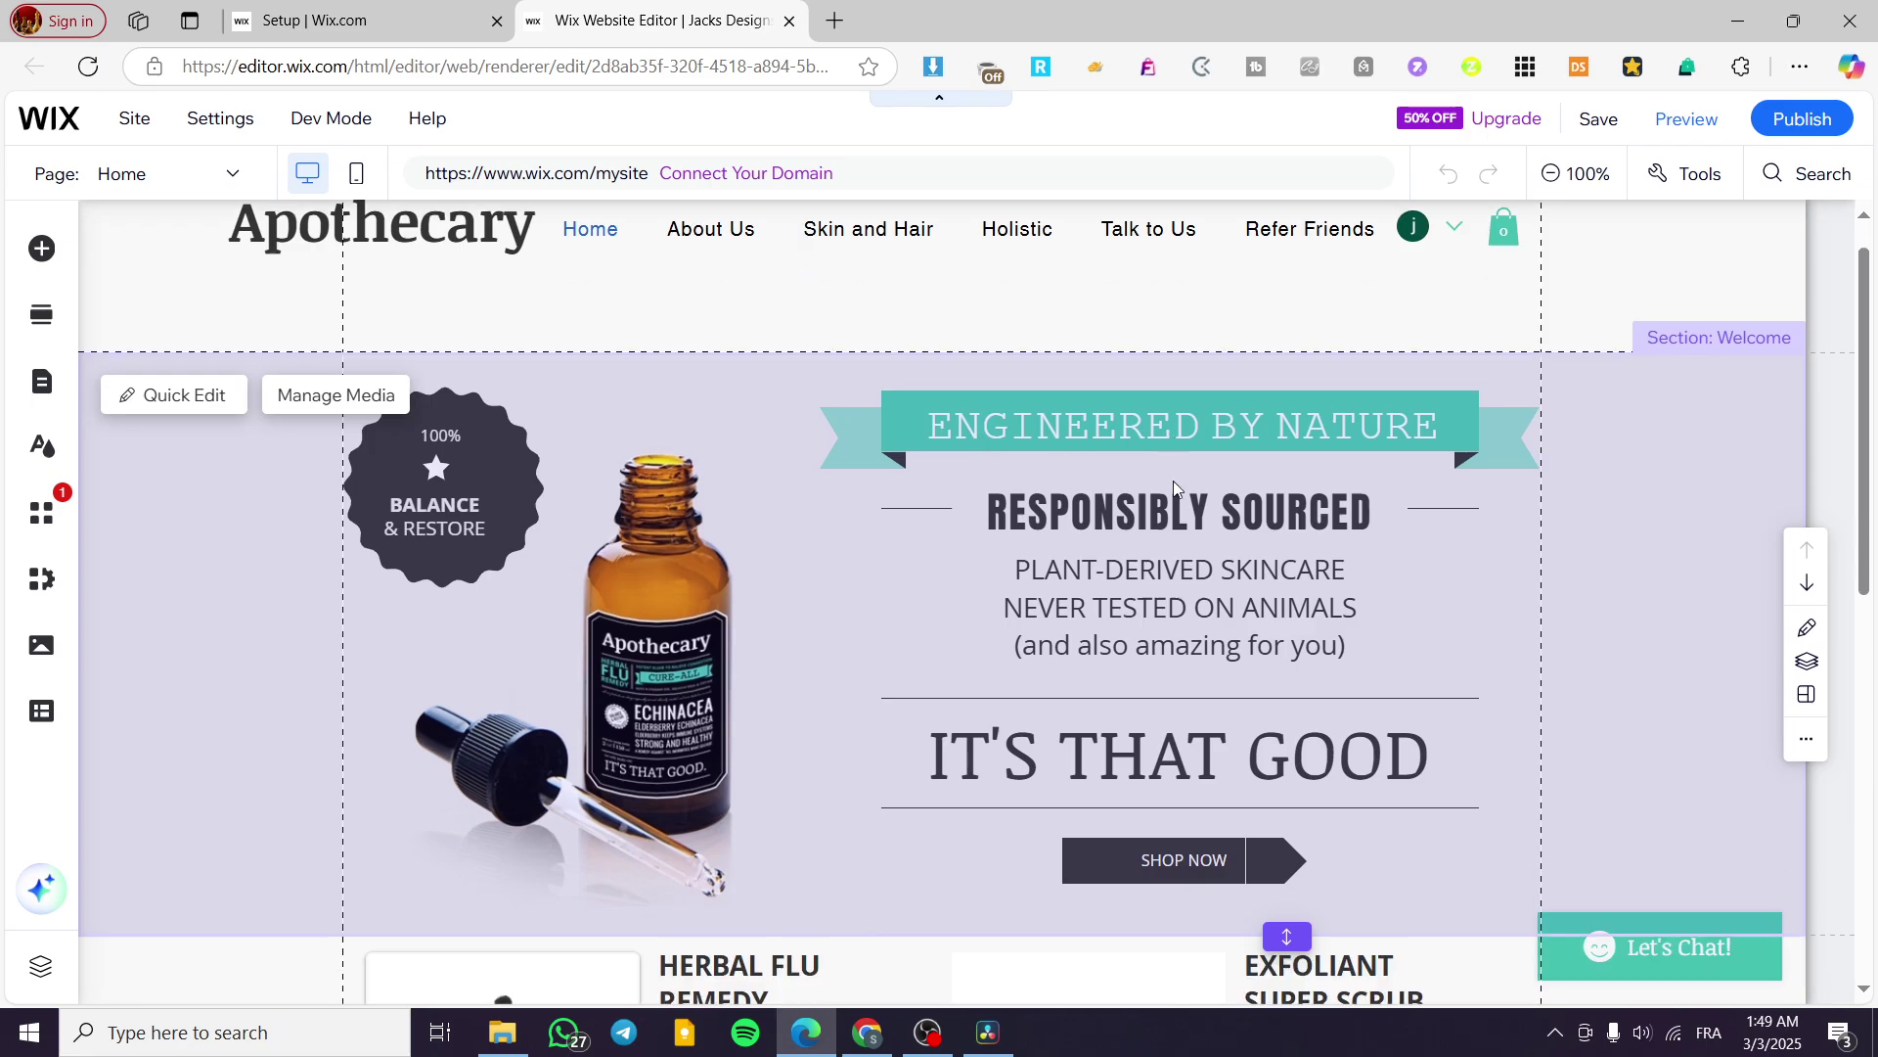
{"action": "scroll", "coordinate": [1079, 517], "scroll_direction": "down", "scroll_amount": 3}
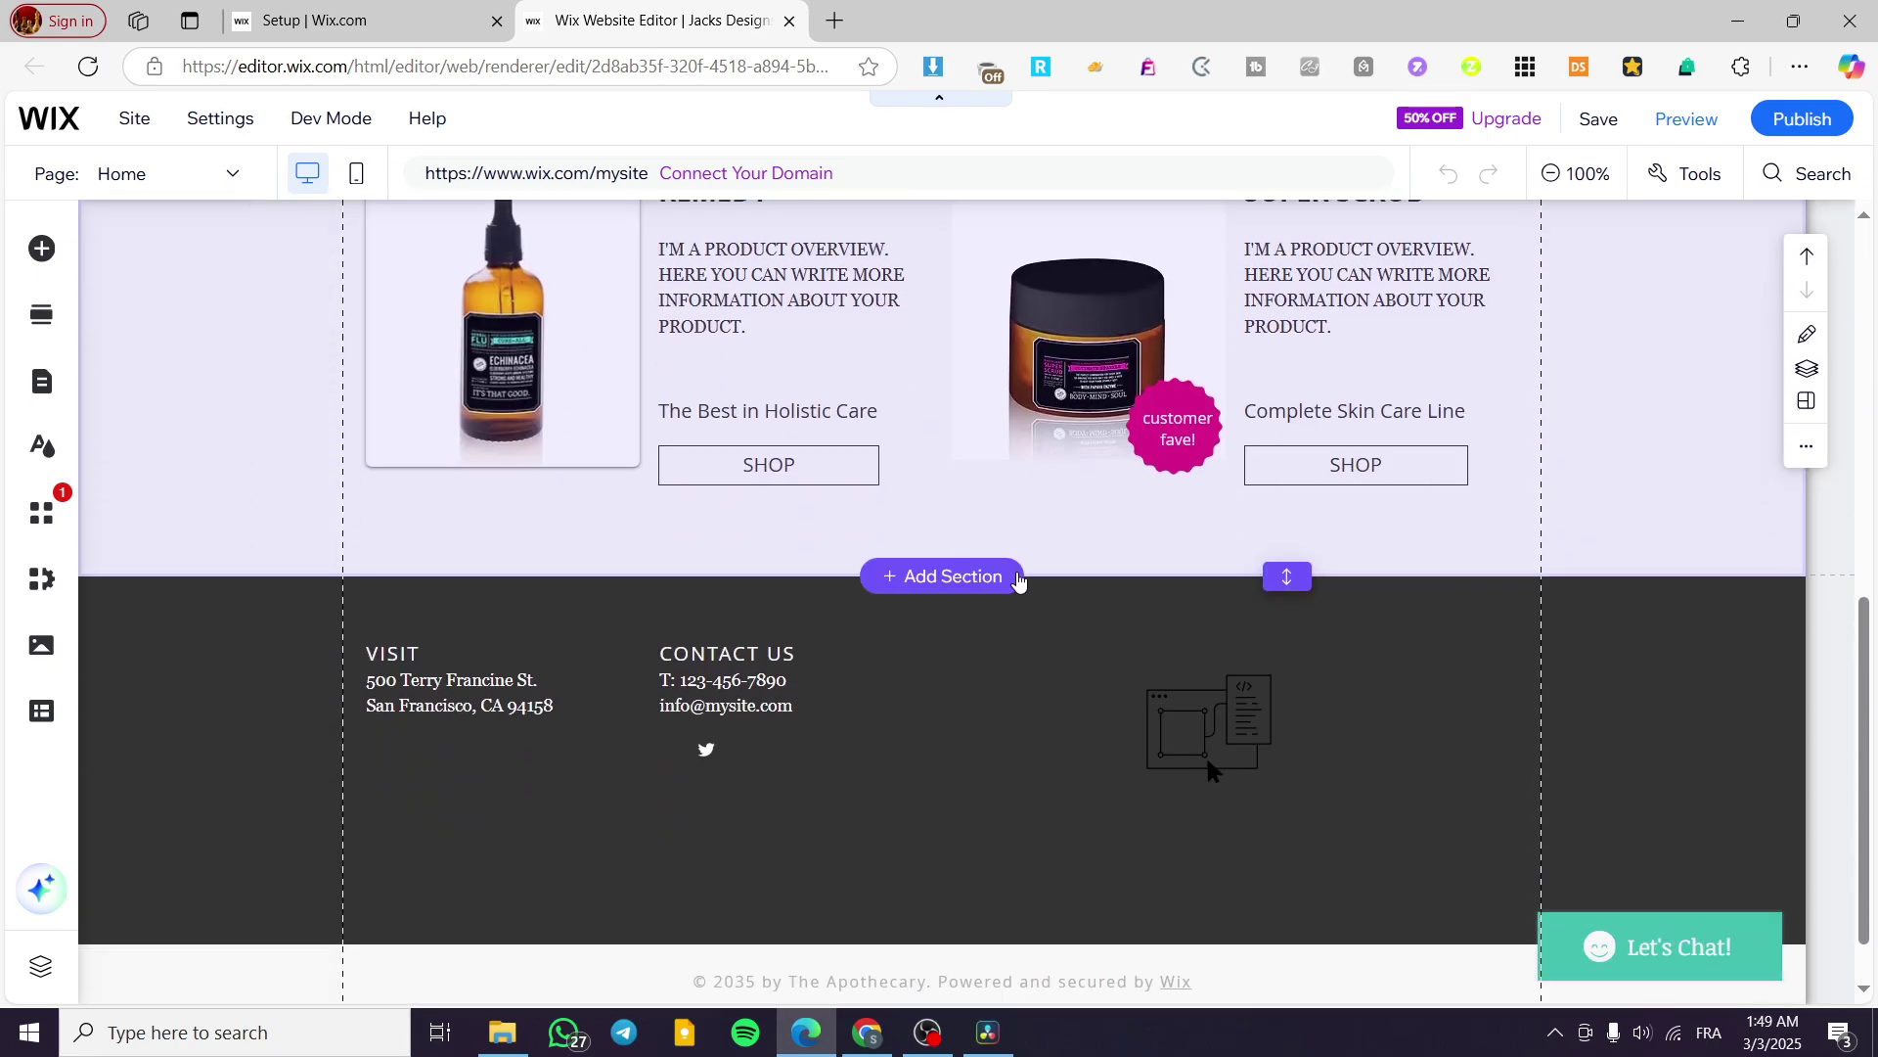
{"action": "left_click", "coordinate": [929, 579]}
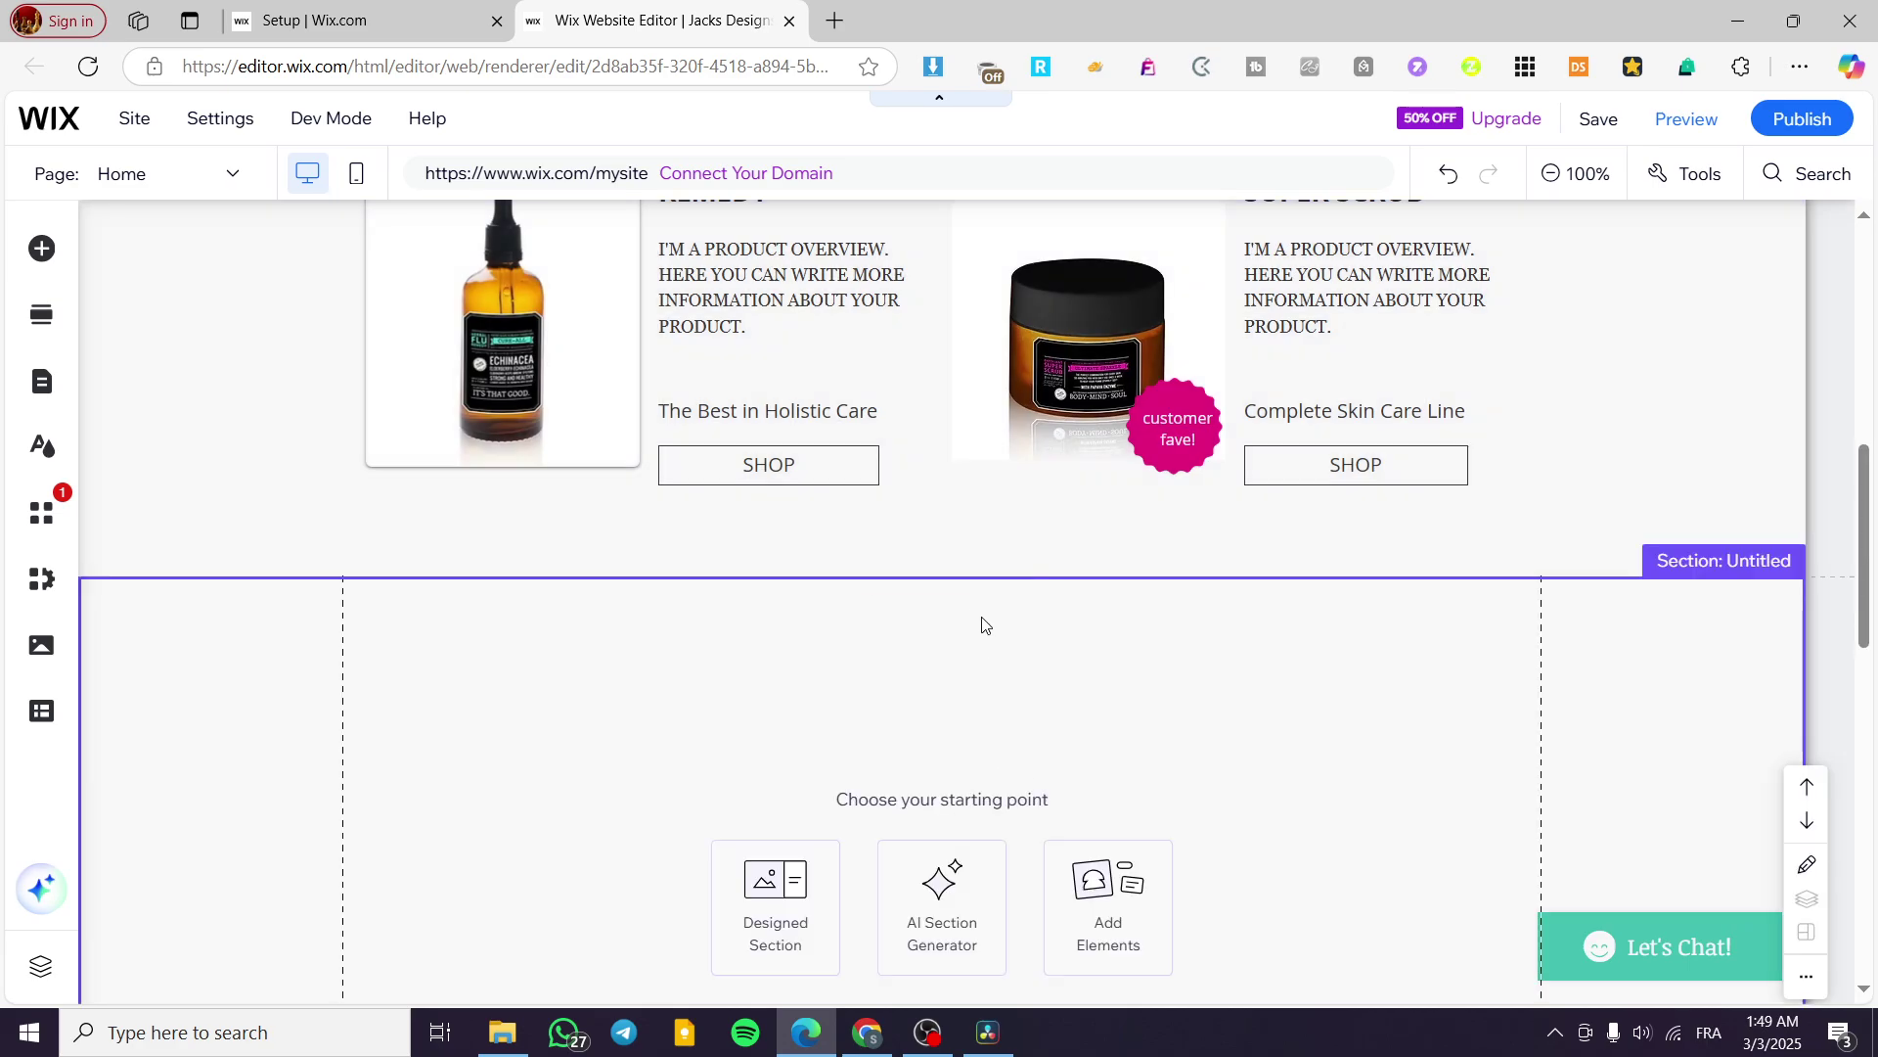
{"action": "scroll", "coordinate": [1277, 670], "scroll_direction": "down", "scroll_amount": 6}
{"action": "scroll", "coordinate": [1277, 670], "scroll_direction": "up", "scroll_amount": 7}
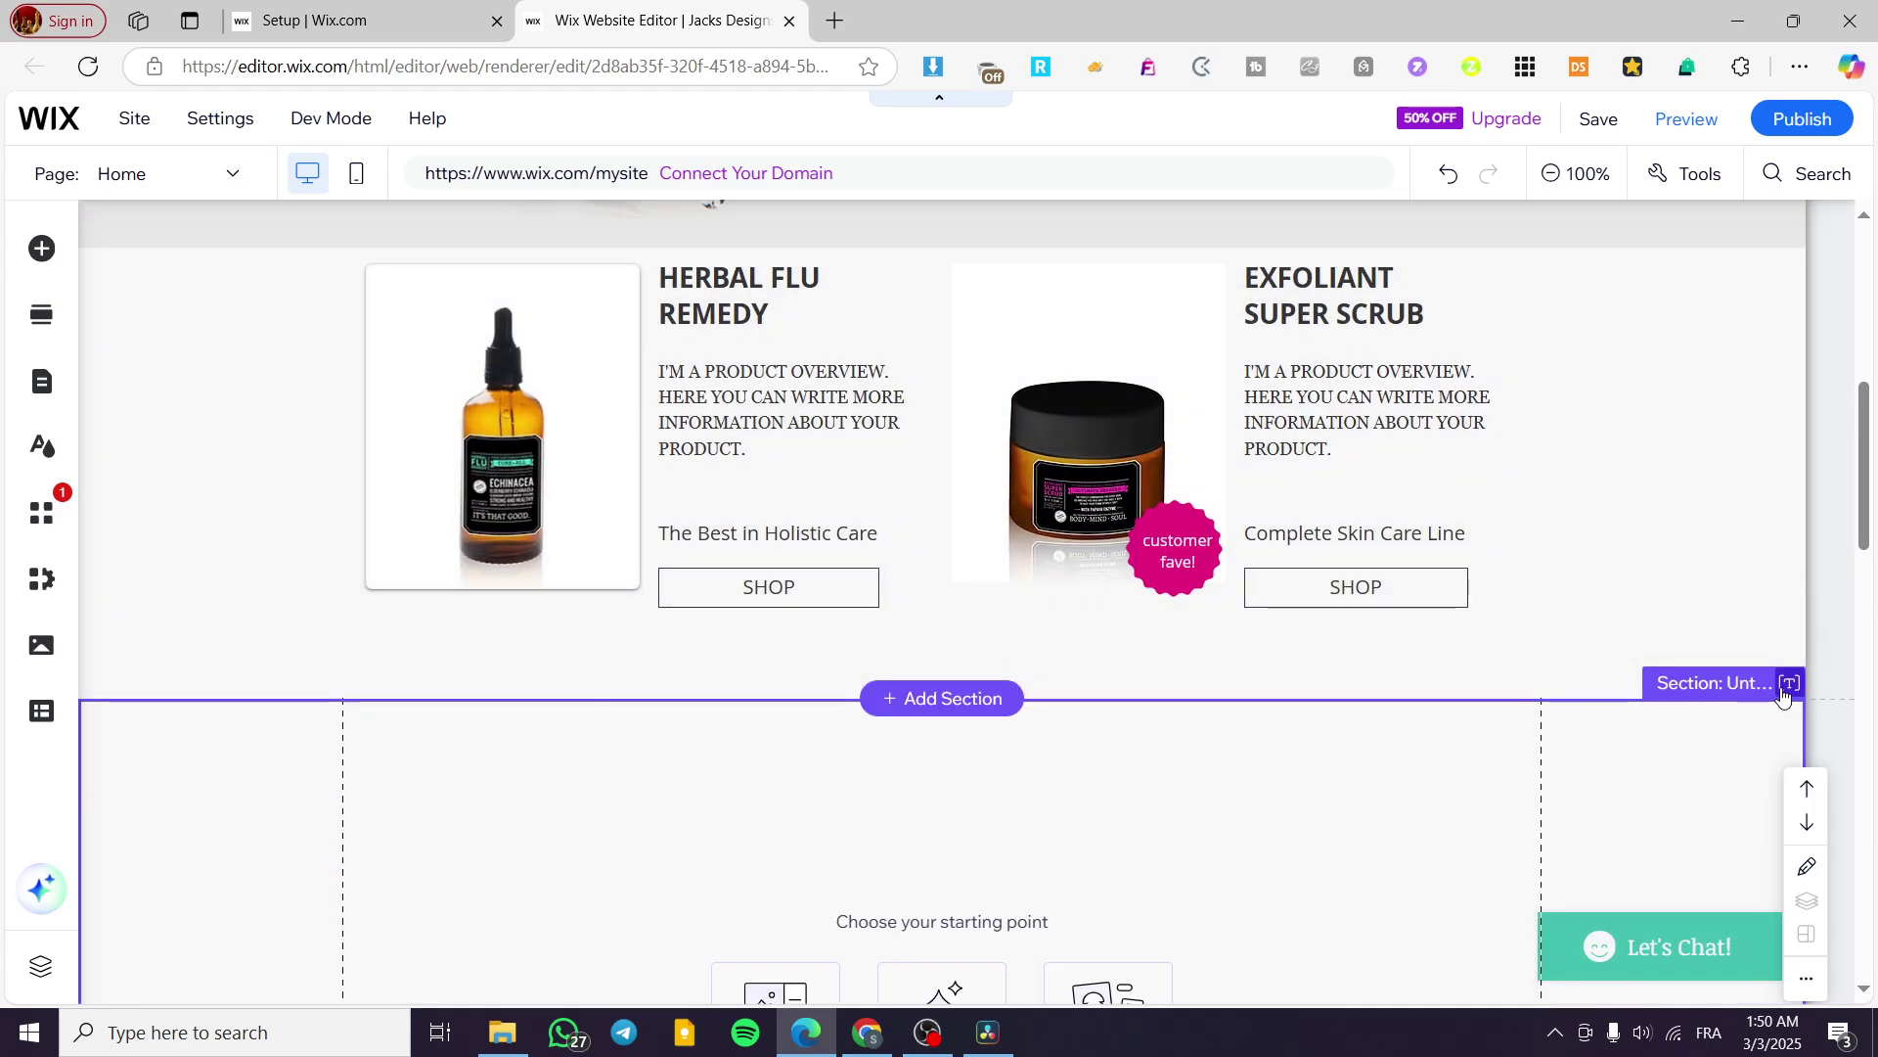
Step: Rename the first new blank section Test 1 and the second one Test 2
{"action": "left_click", "coordinate": [1790, 683]}
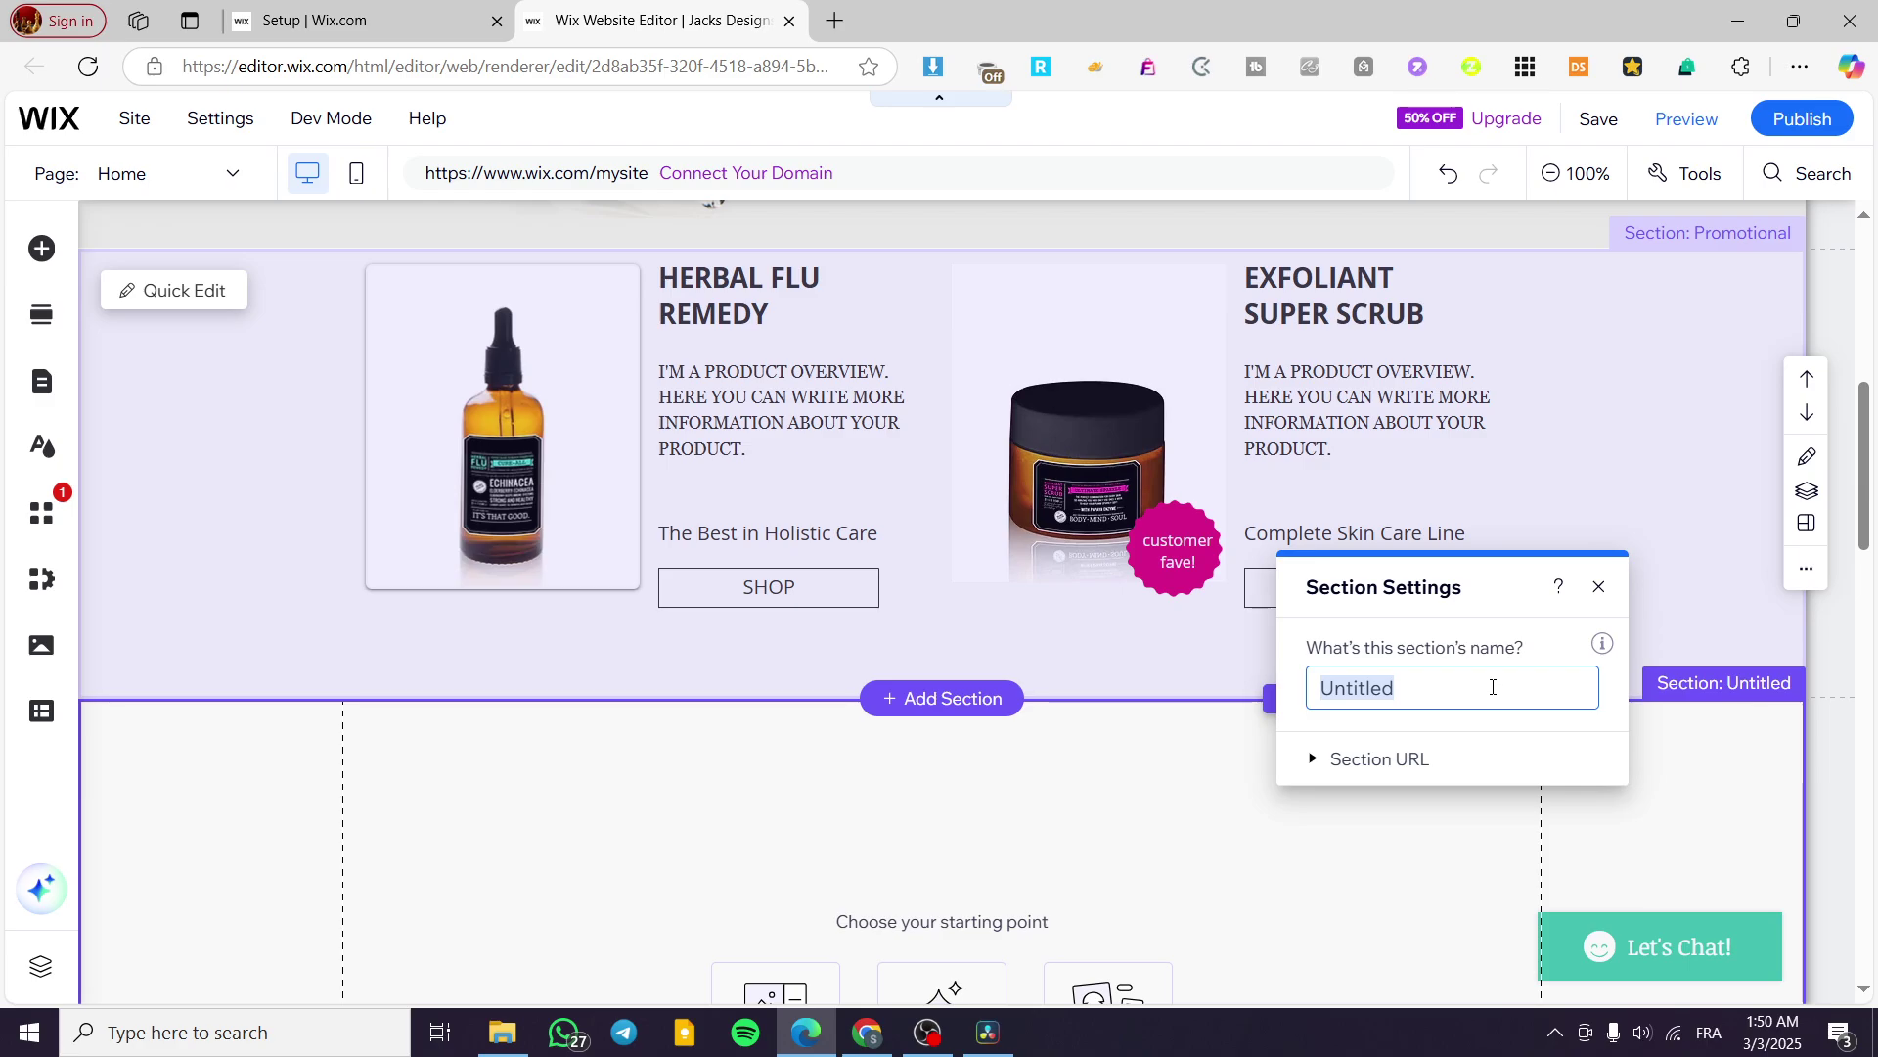
{"action": "type", "text": "Test 1"}
{"action": "scroll", "coordinate": [1575, 791], "scroll_direction": "down", "scroll_amount": 5}
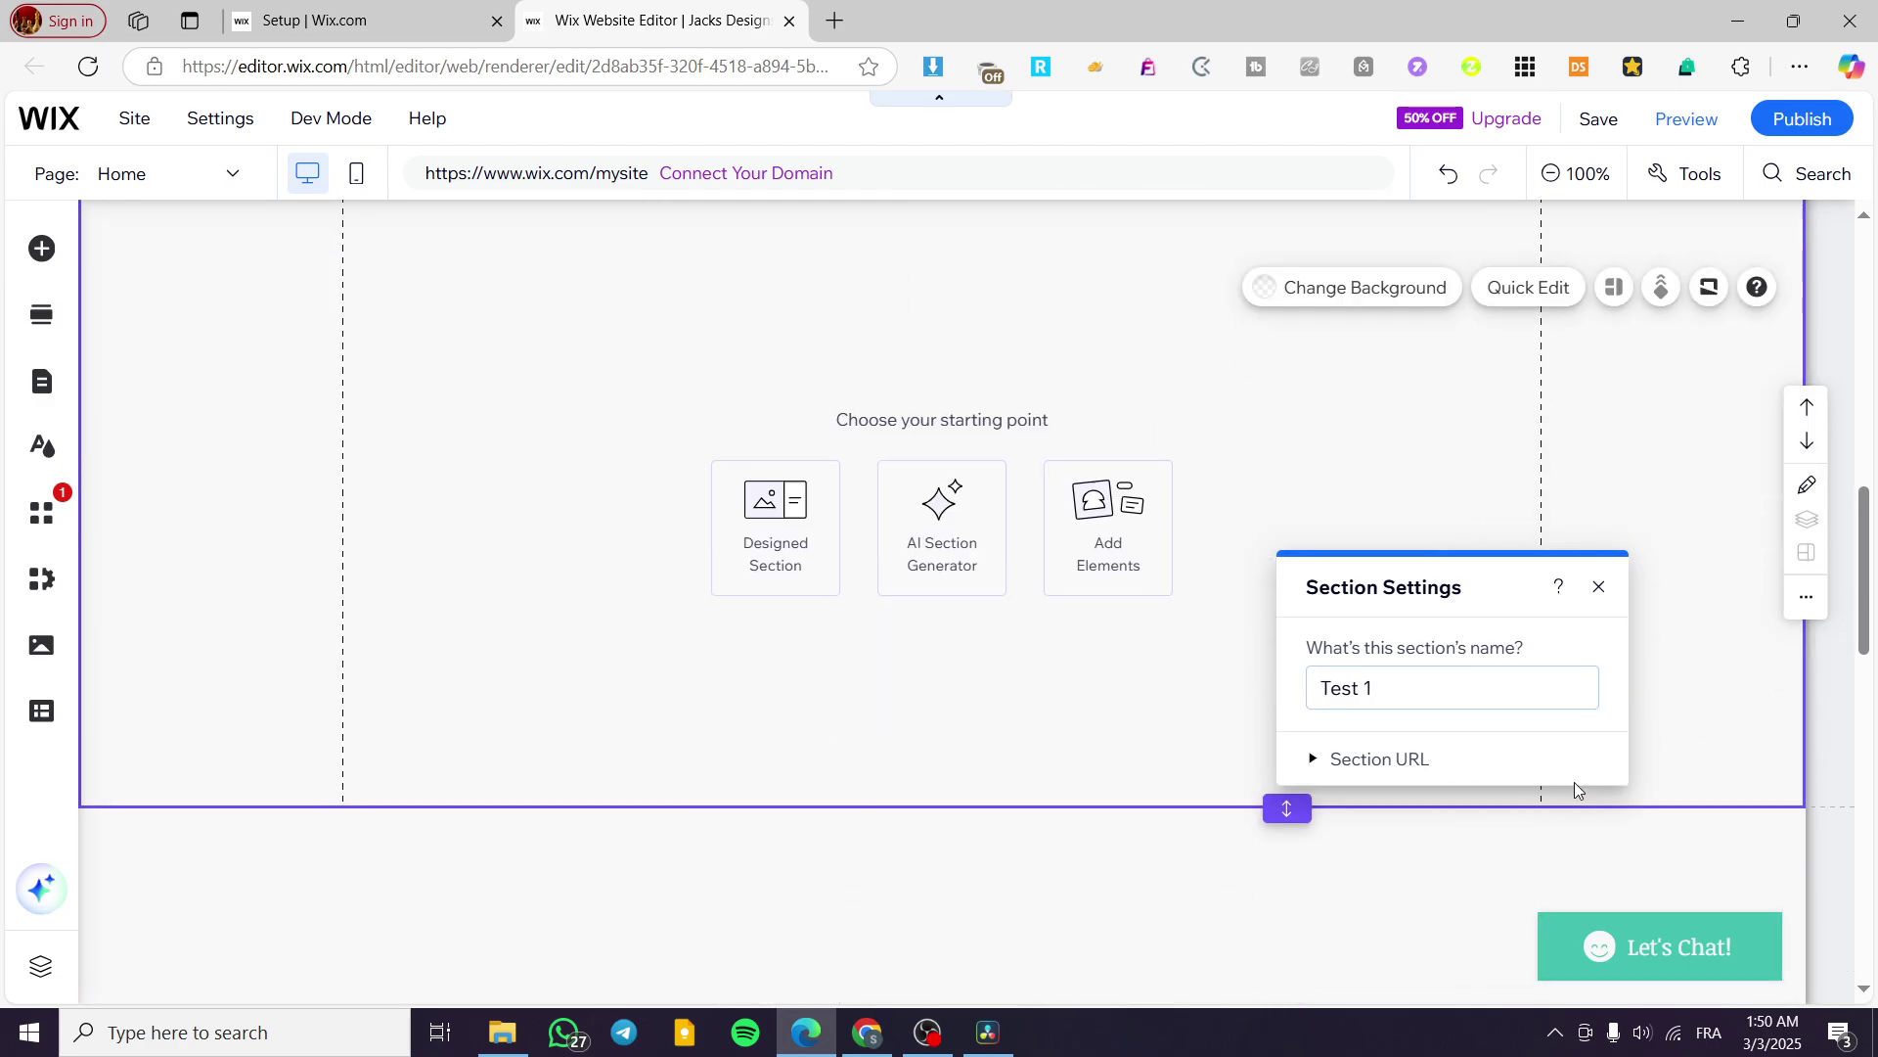
{"action": "scroll", "coordinate": [1683, 743], "scroll_direction": "down", "scroll_amount": 2}
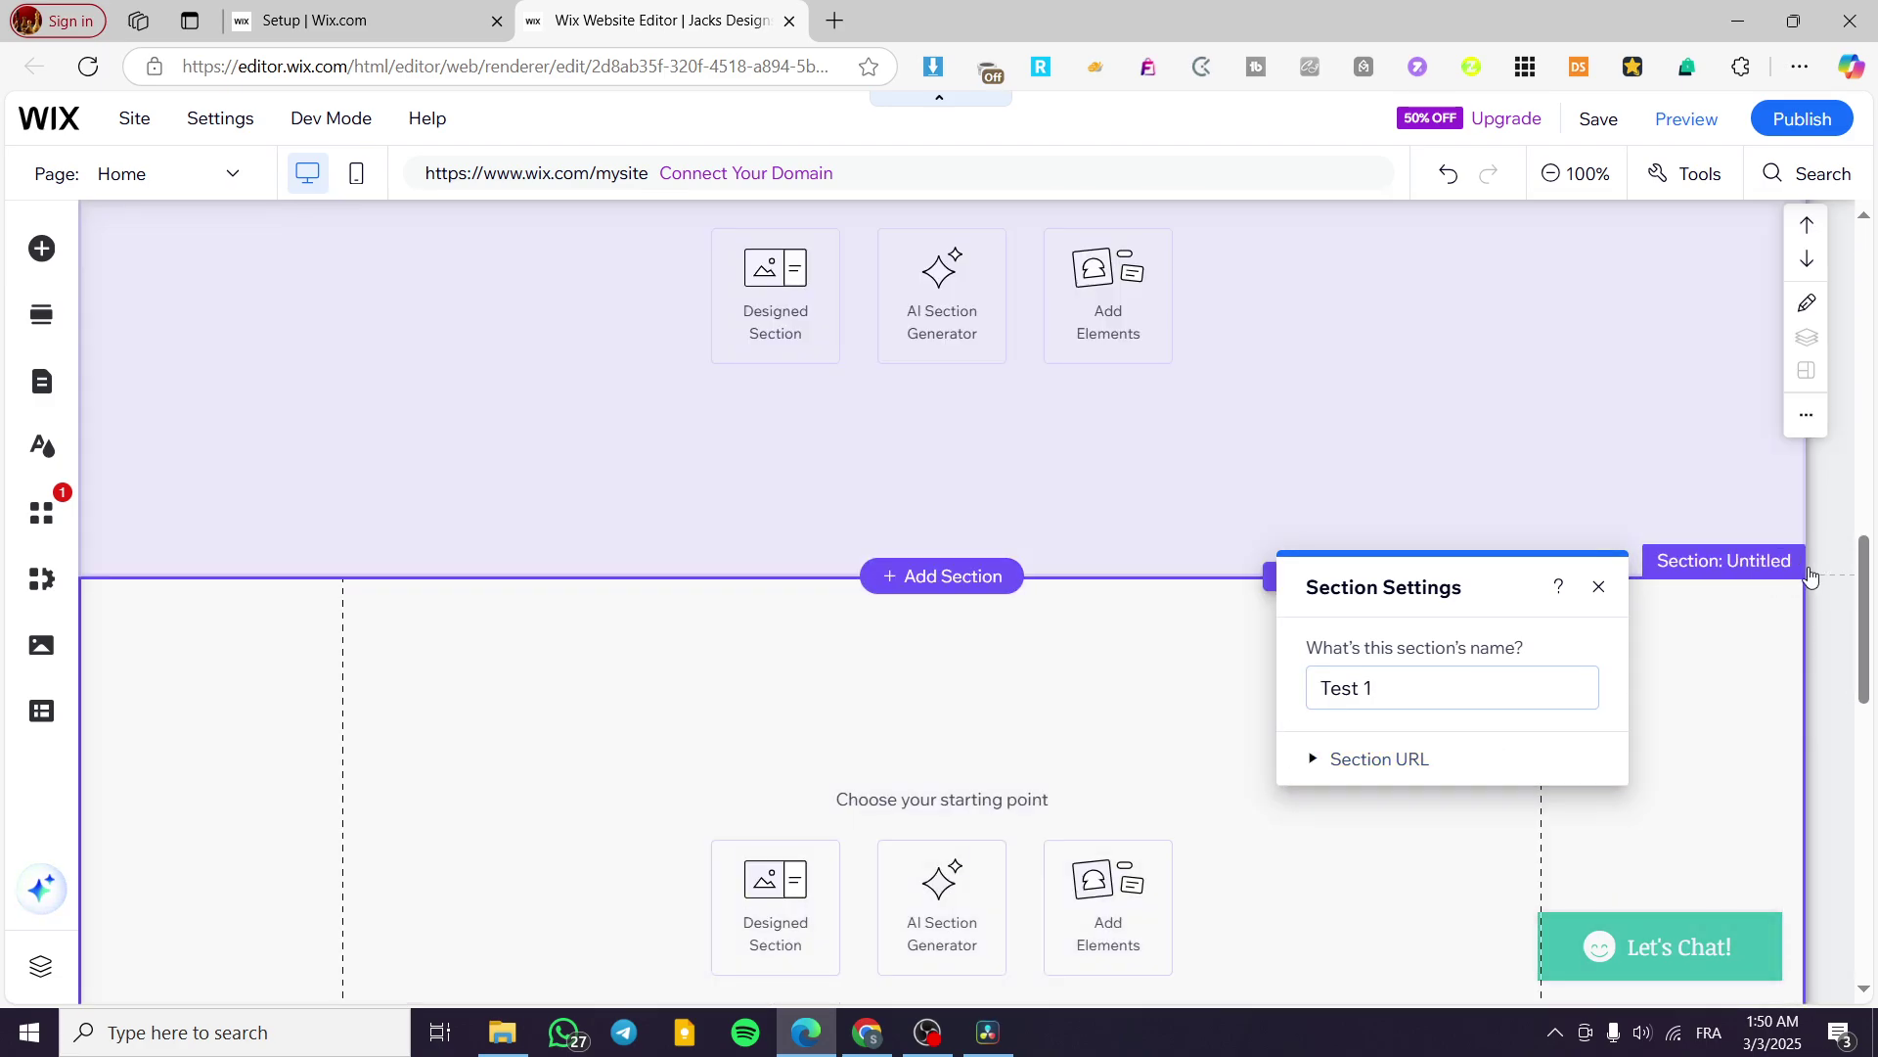
{"action": "left_click", "coordinate": [1790, 562]}
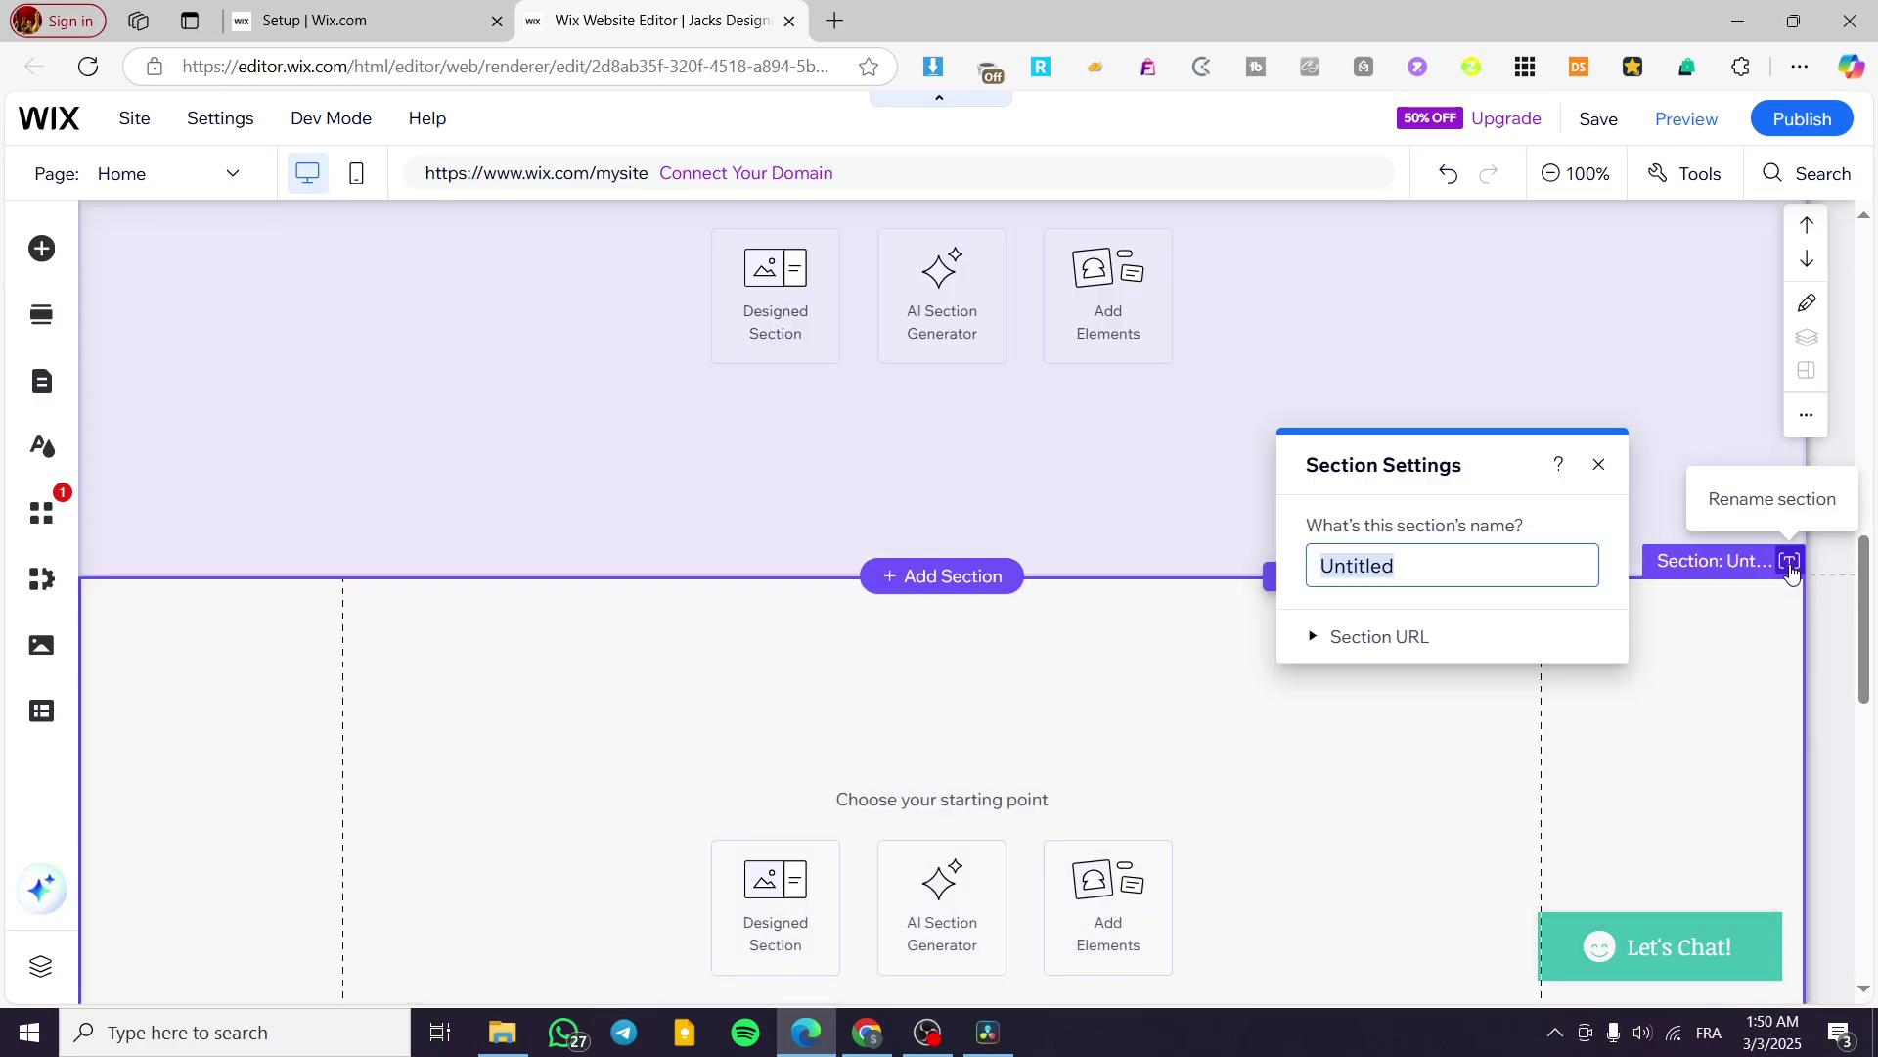
{"action": "type", "text": "Test 2"}
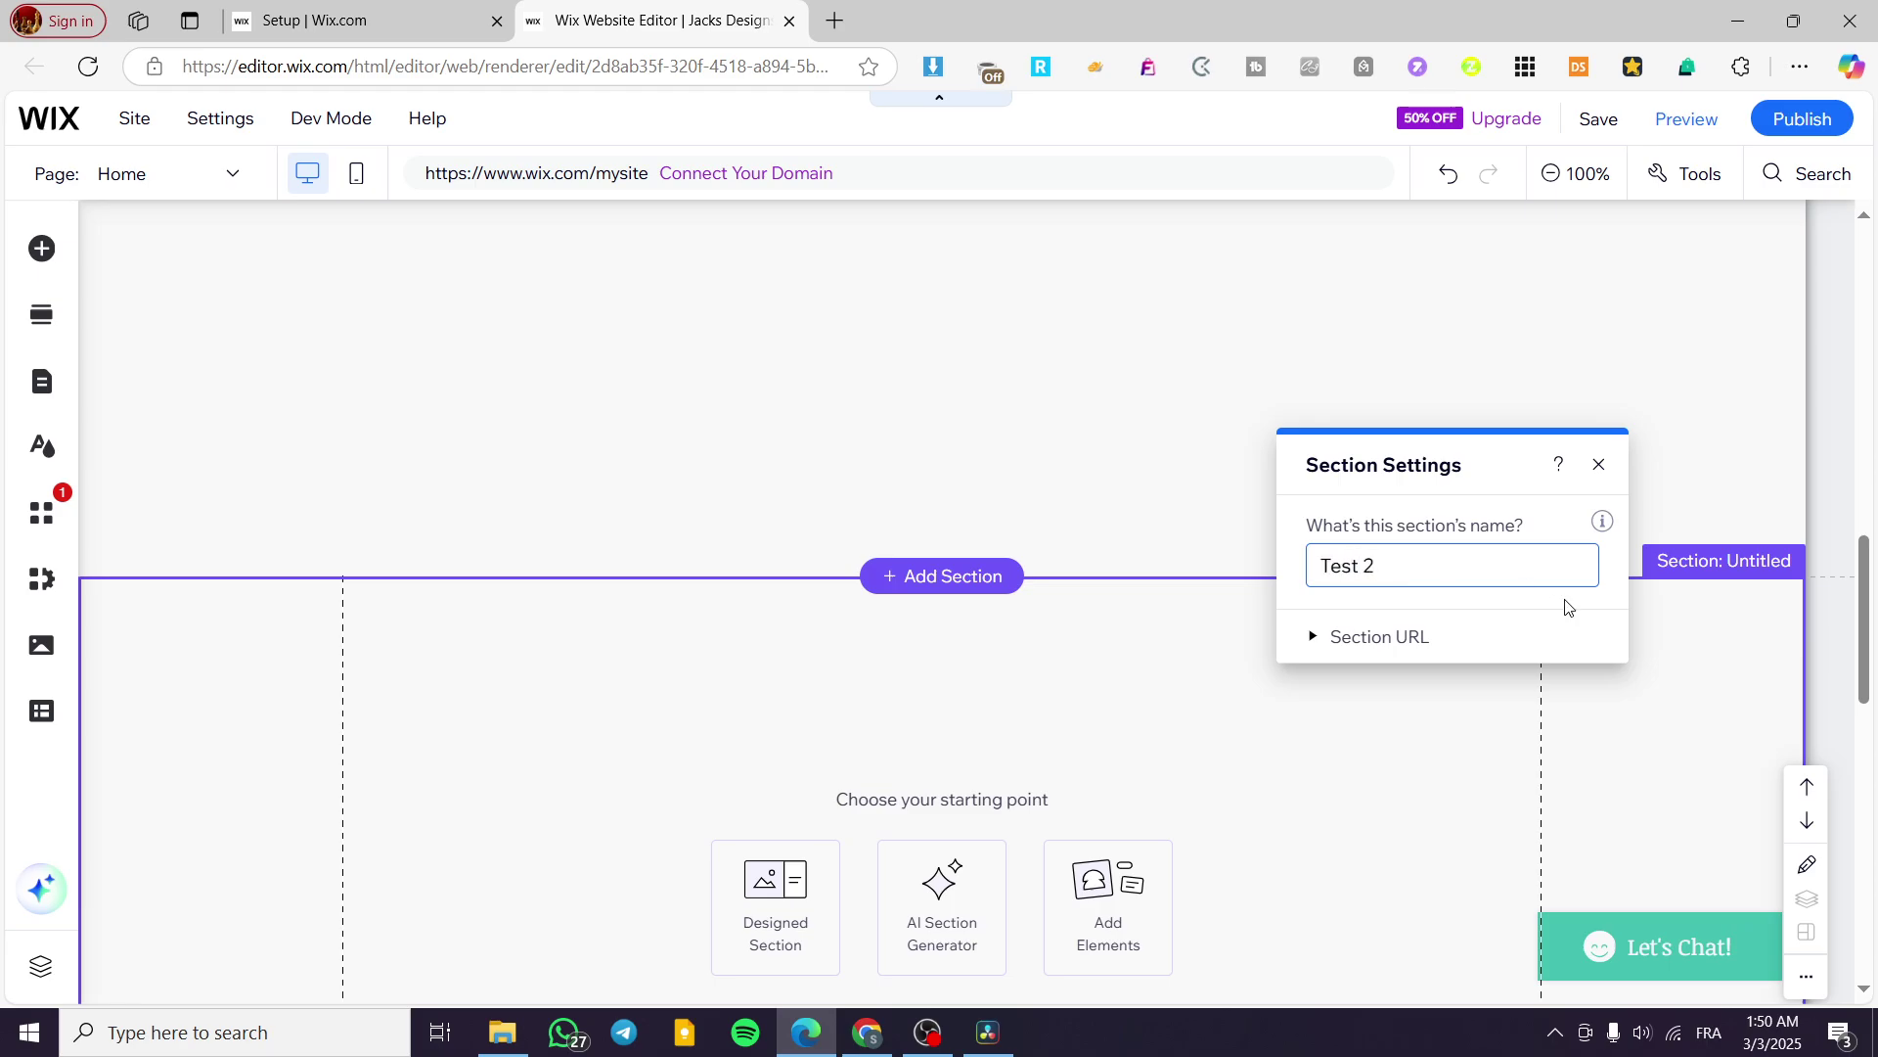
{"action": "key", "text": "Return"}
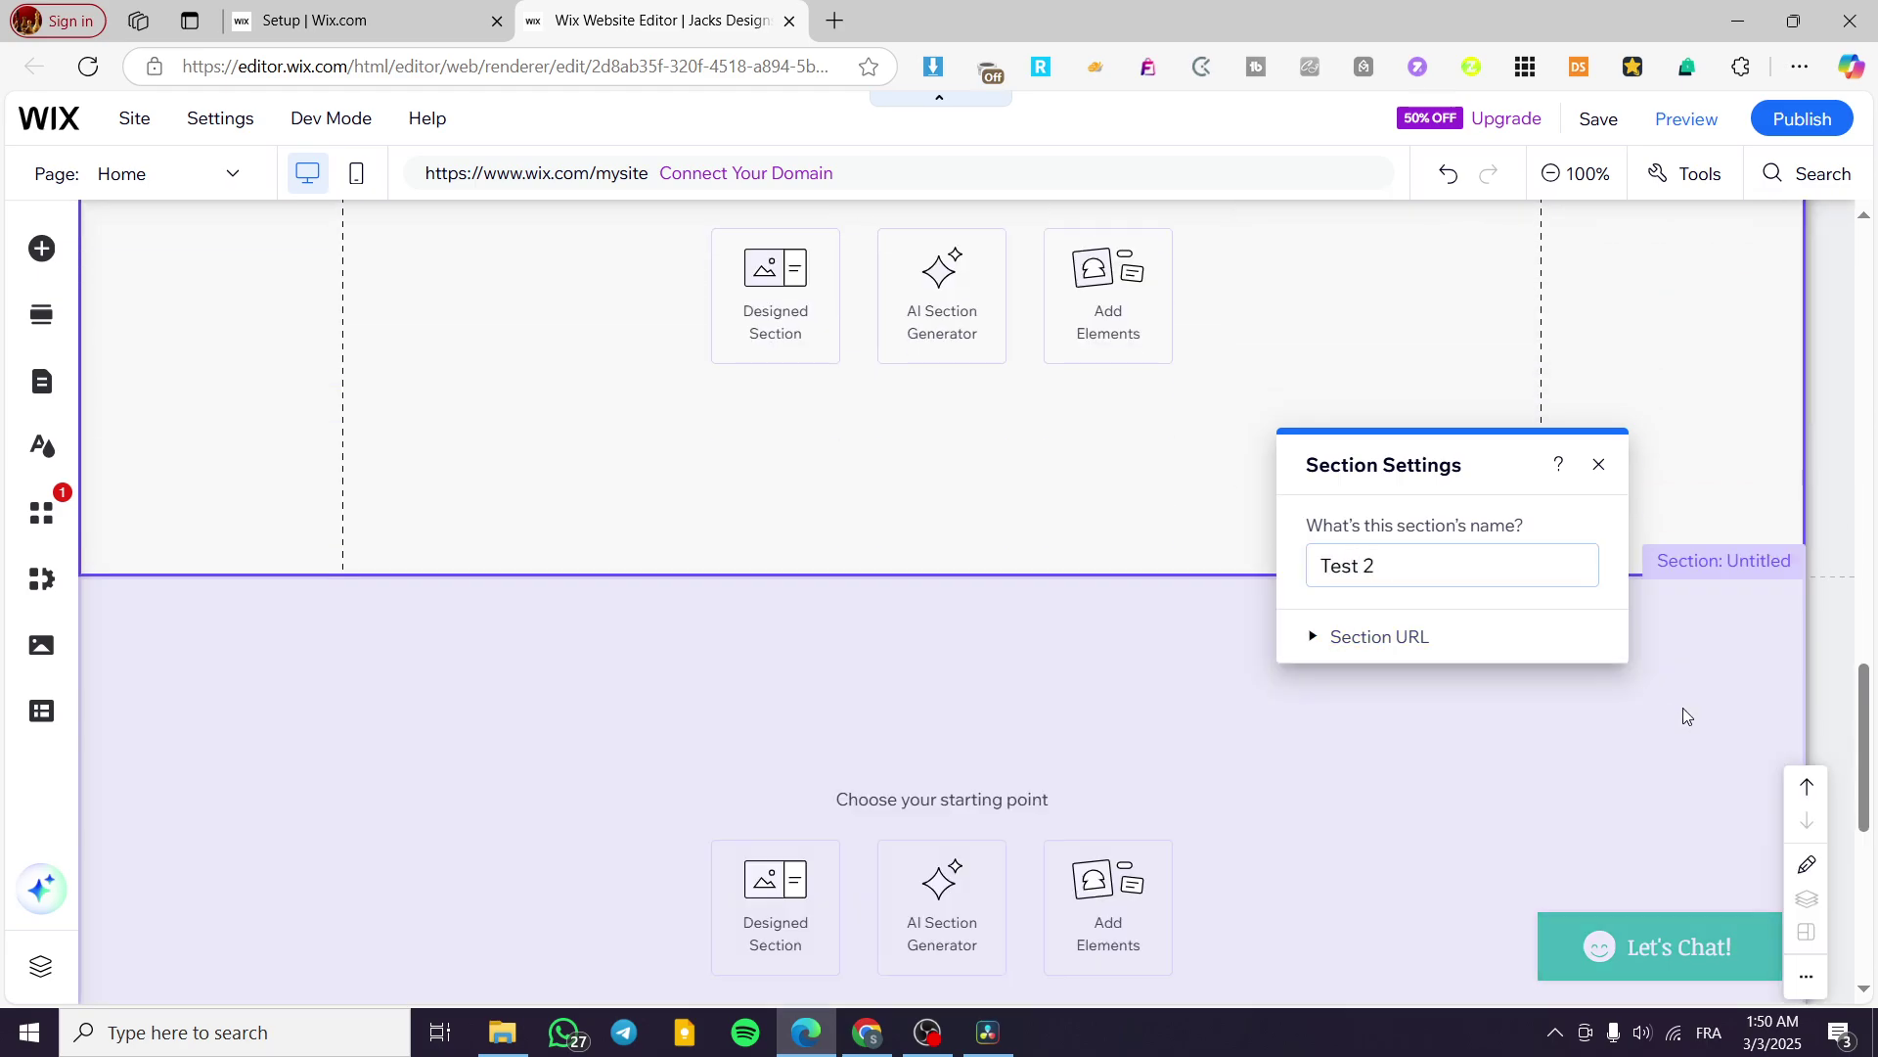
Step: Rename the third new blank section Test 3
{"action": "scroll", "coordinate": [1683, 707], "scroll_direction": "down", "scroll_amount": 2}
{"action": "left_click", "coordinate": [1772, 575]}
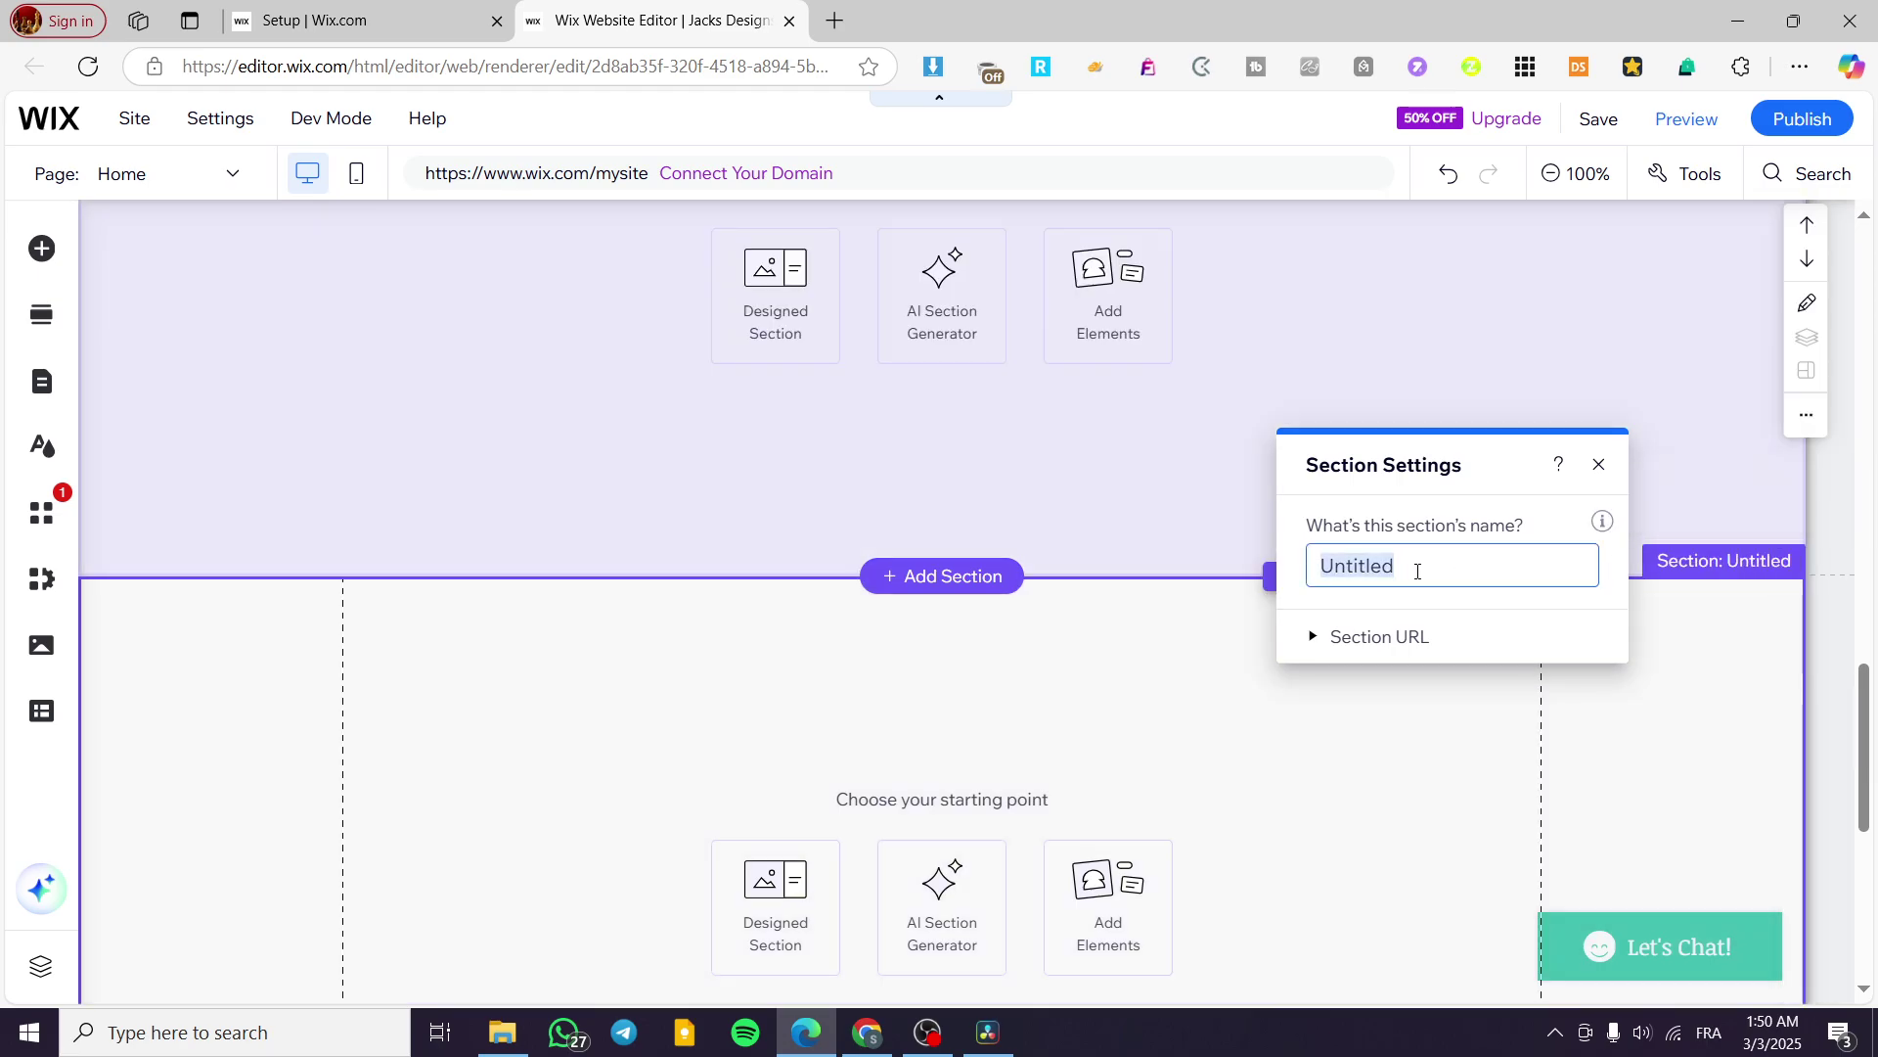
{"action": "type", "text": "TE"}
{"action": "key", "text": "BackSpace"}
{"action": "type", "text": "est 3"}
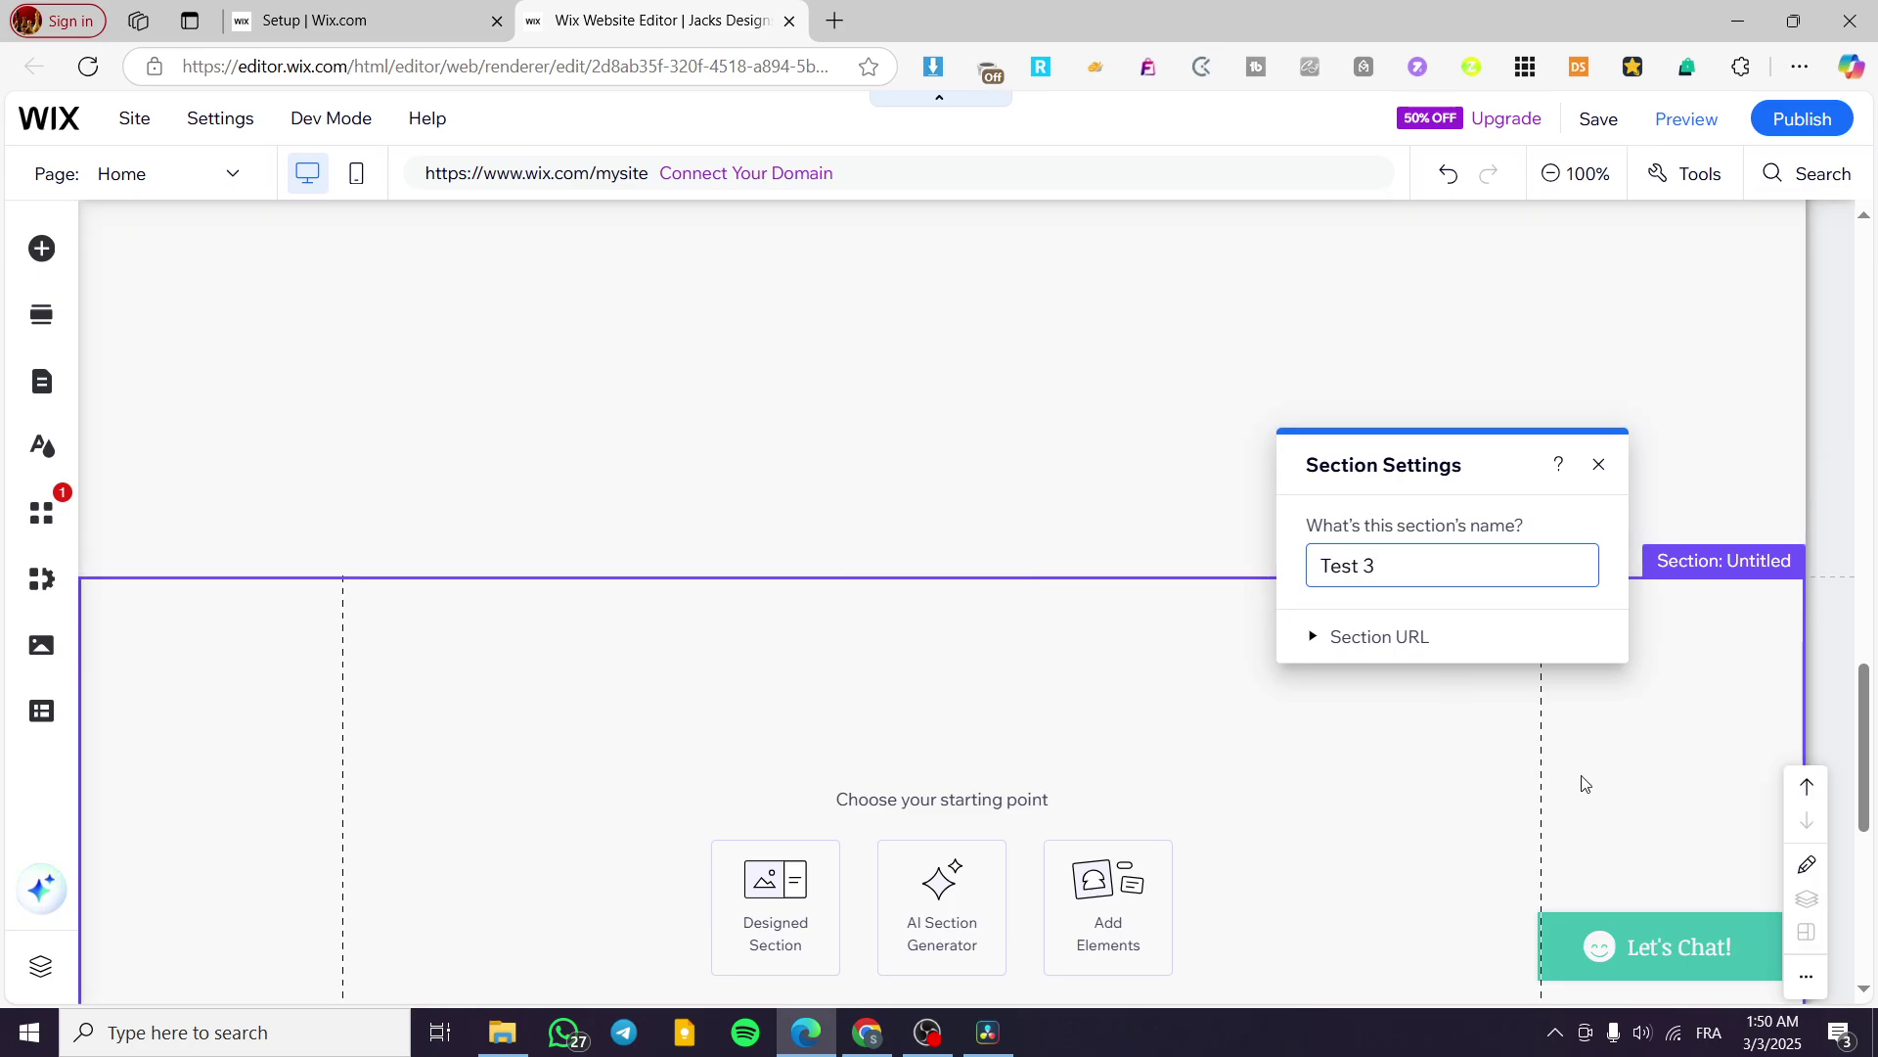
{"action": "left_click", "coordinate": [1631, 778]}
Step: Inspect the existing SHOP NOW button in the Welcome section and the SHOP button under Herbal Flu Remedy
{"action": "scroll", "coordinate": [1097, 763], "scroll_direction": "up", "scroll_amount": 8}
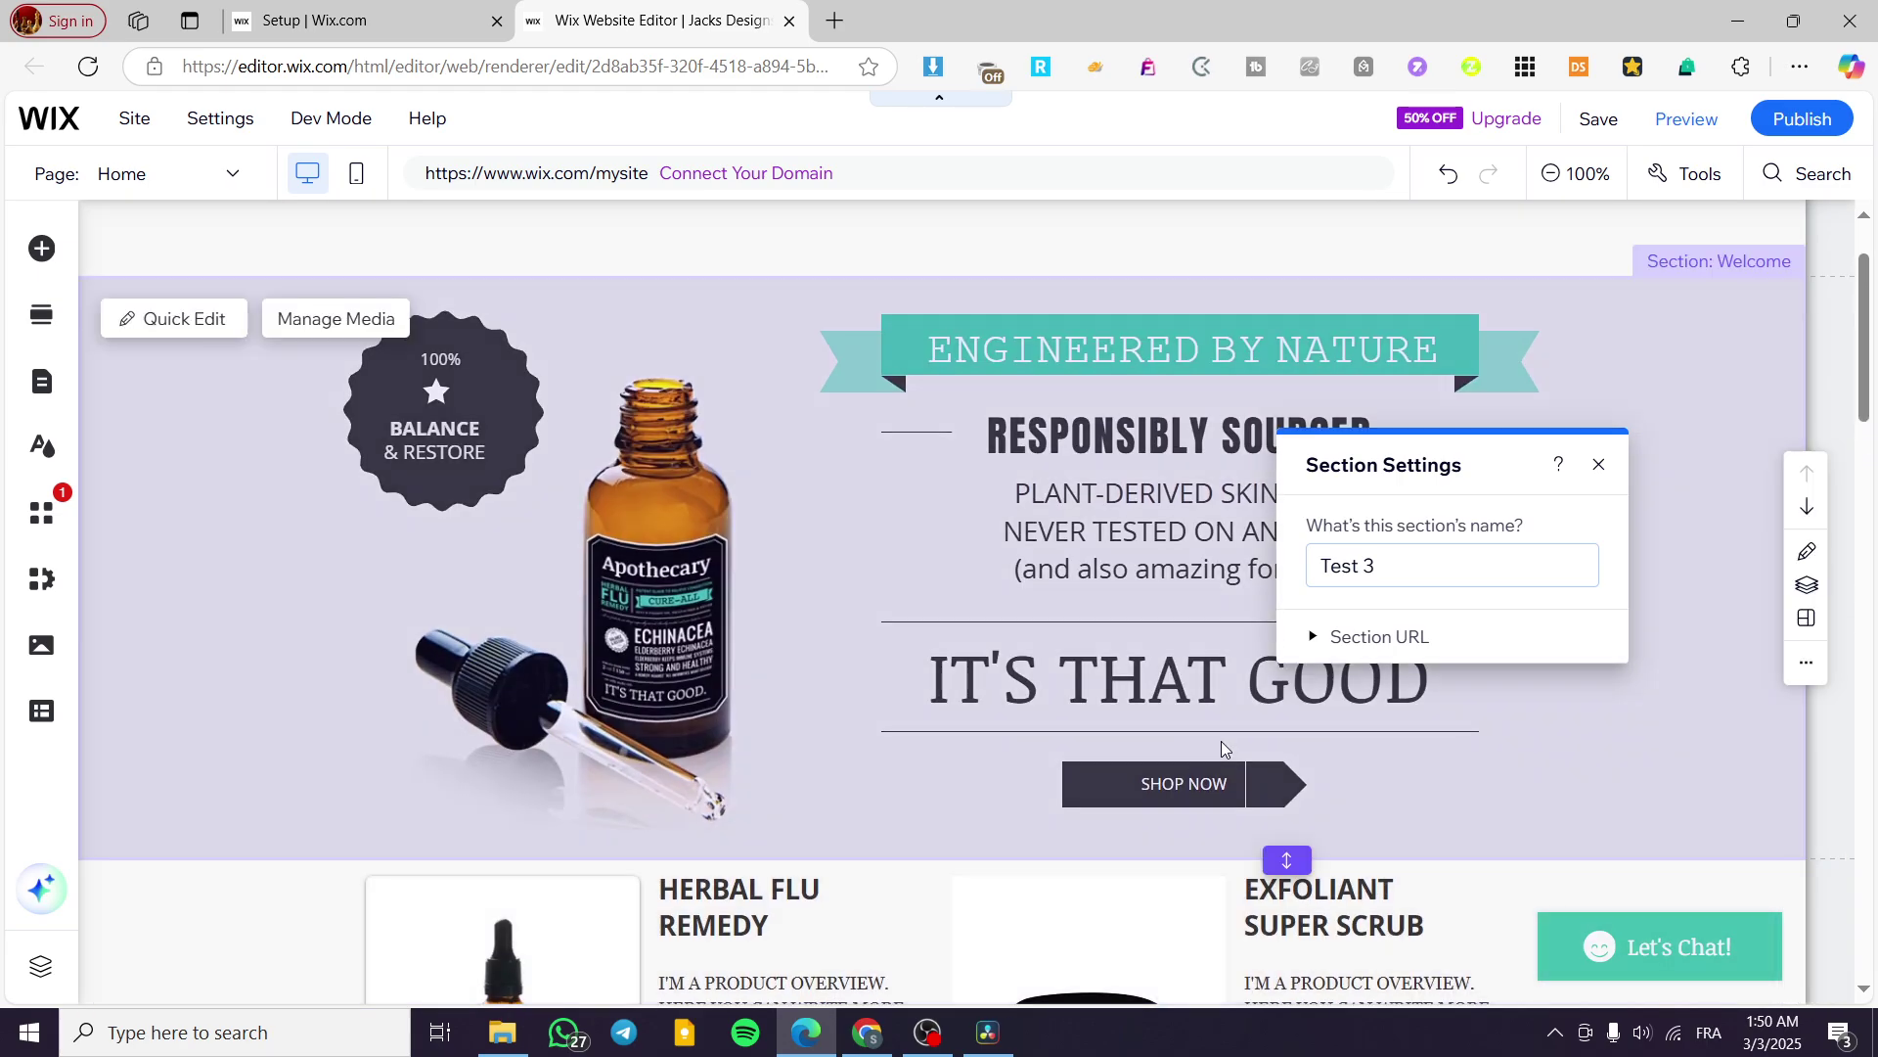
{"action": "left_click", "coordinate": [1183, 783]}
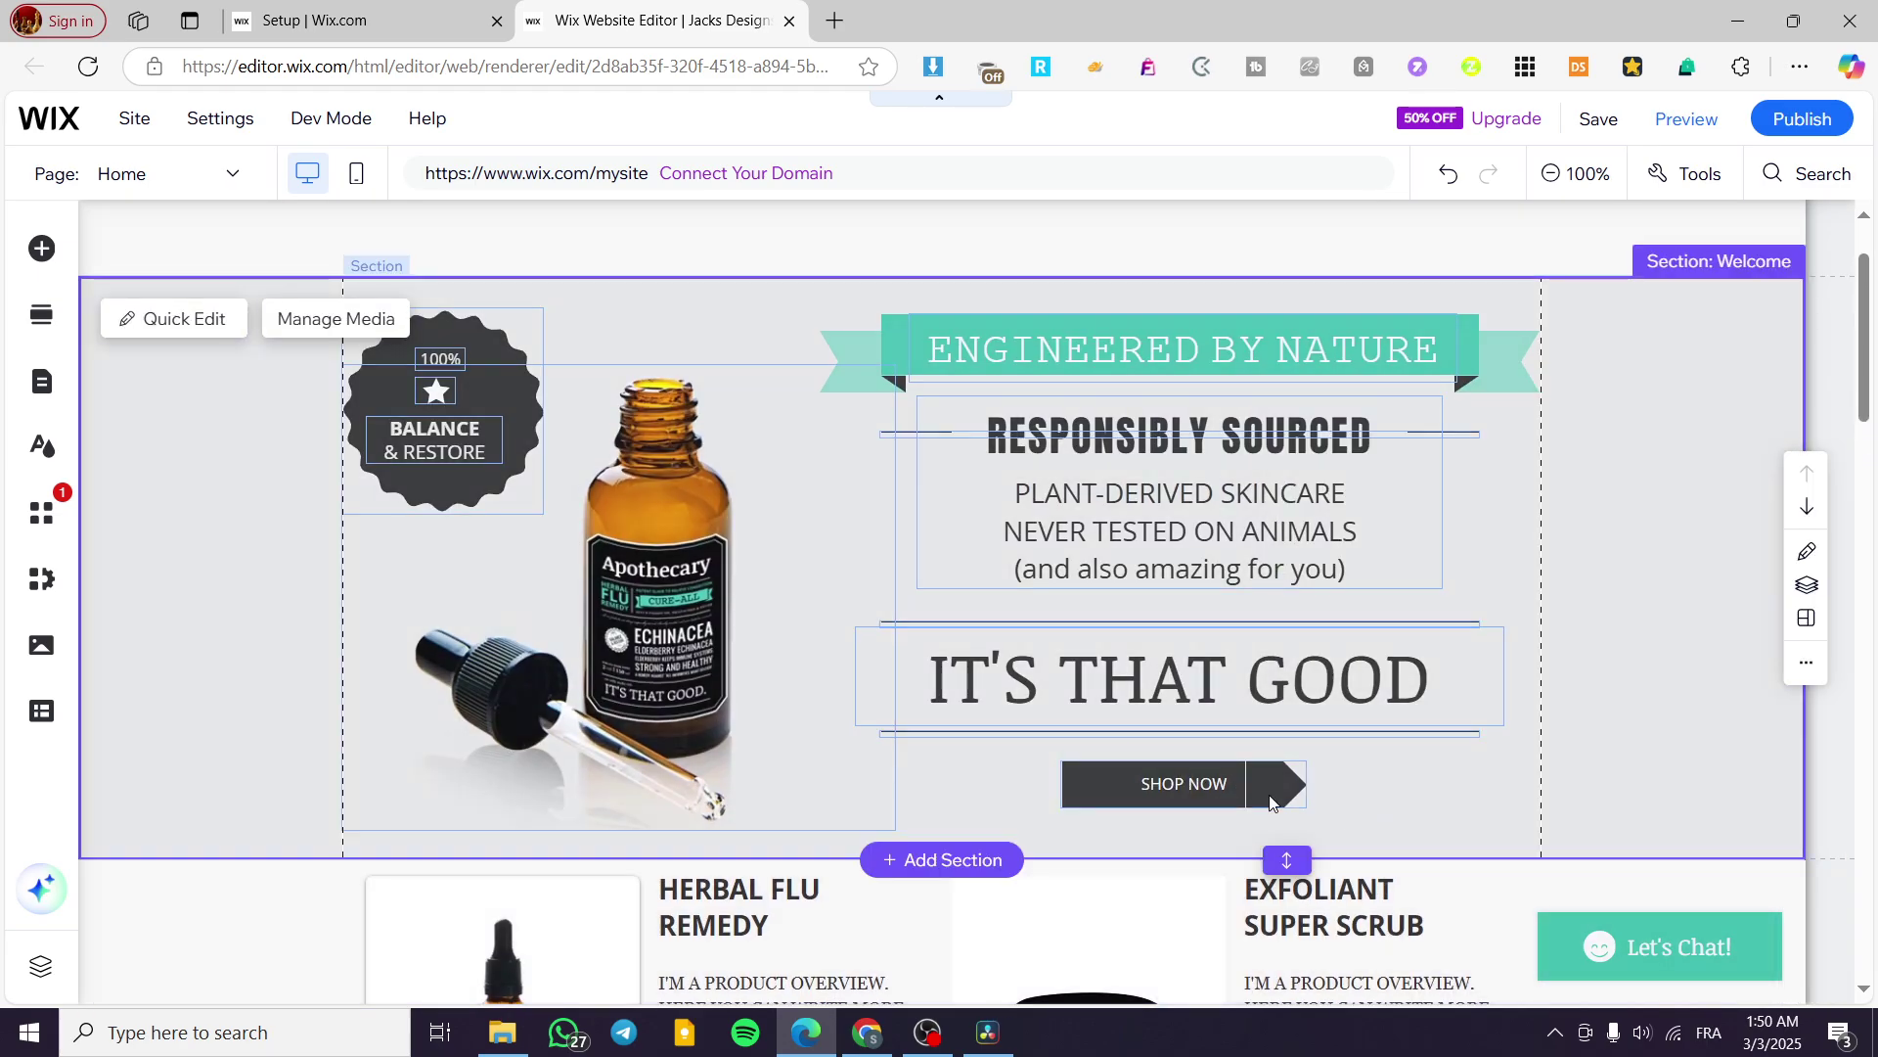
{"action": "left_click", "coordinate": [1159, 777]}
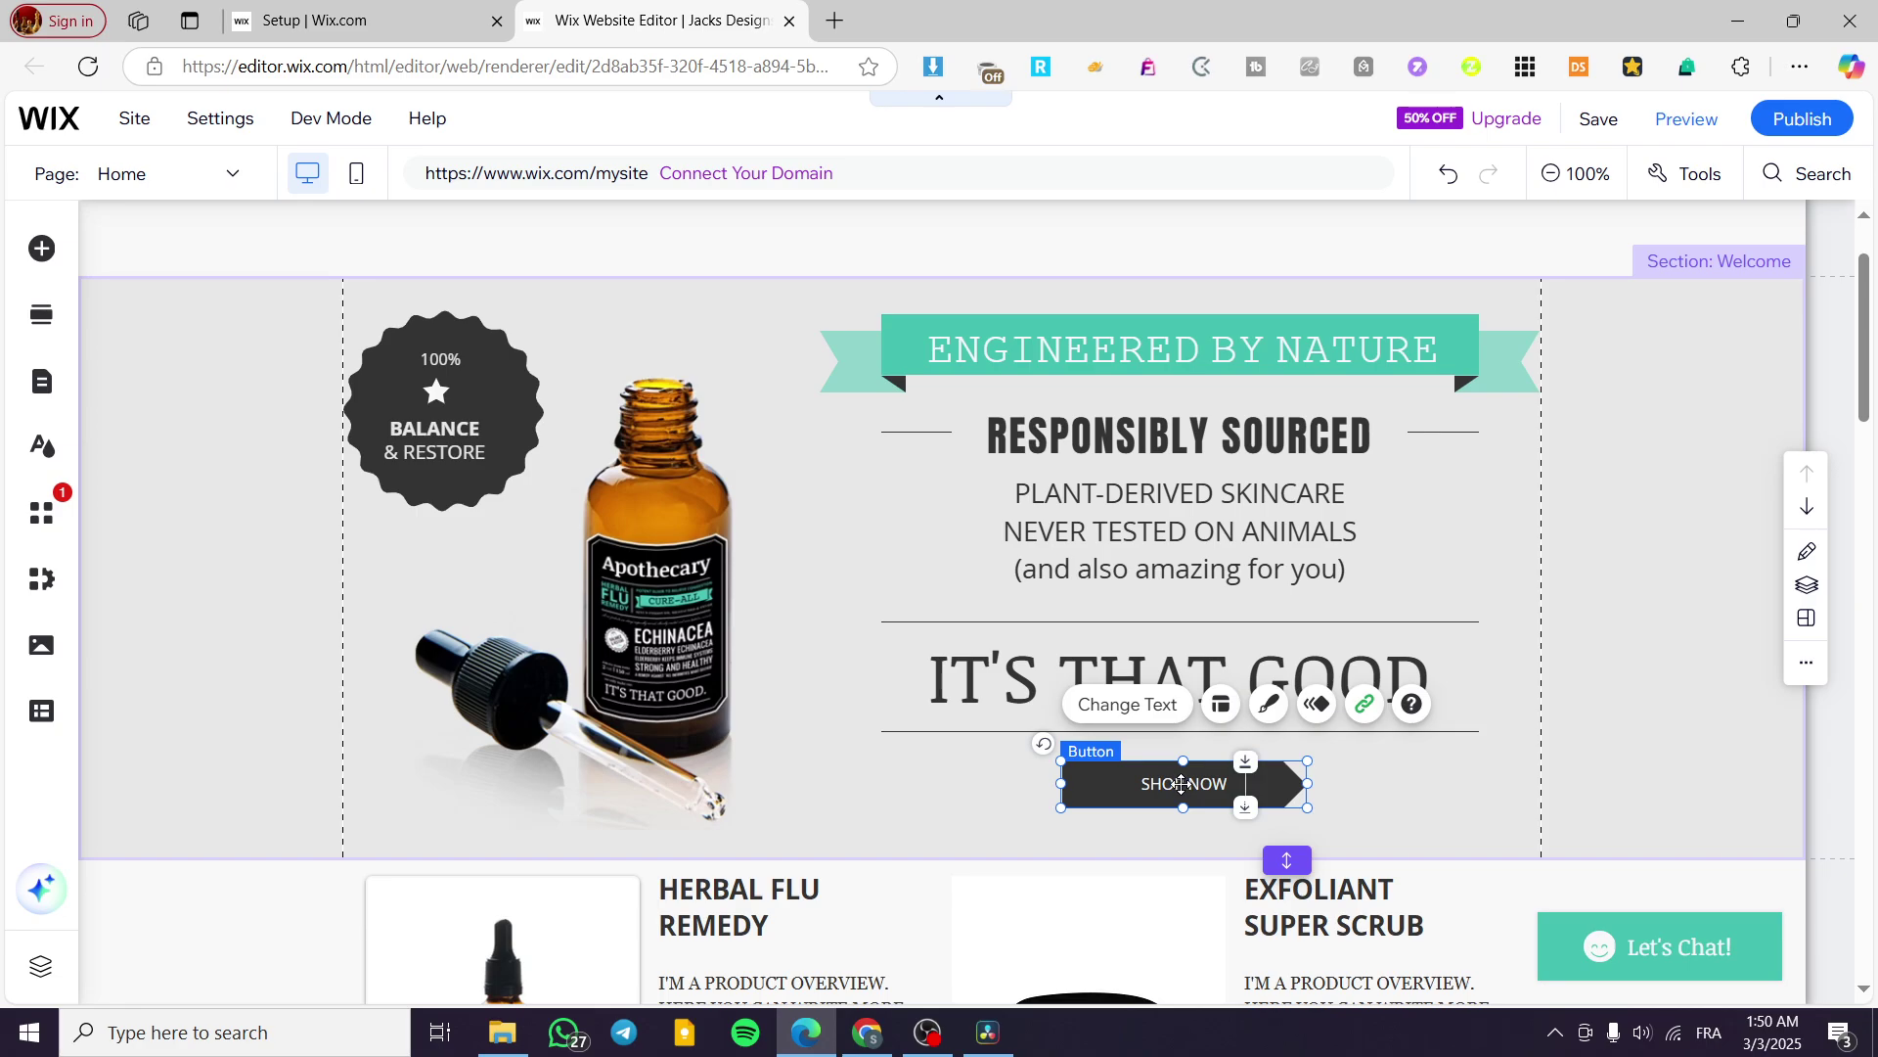
{"action": "scroll", "coordinate": [876, 854], "scroll_direction": "down", "scroll_amount": 3}
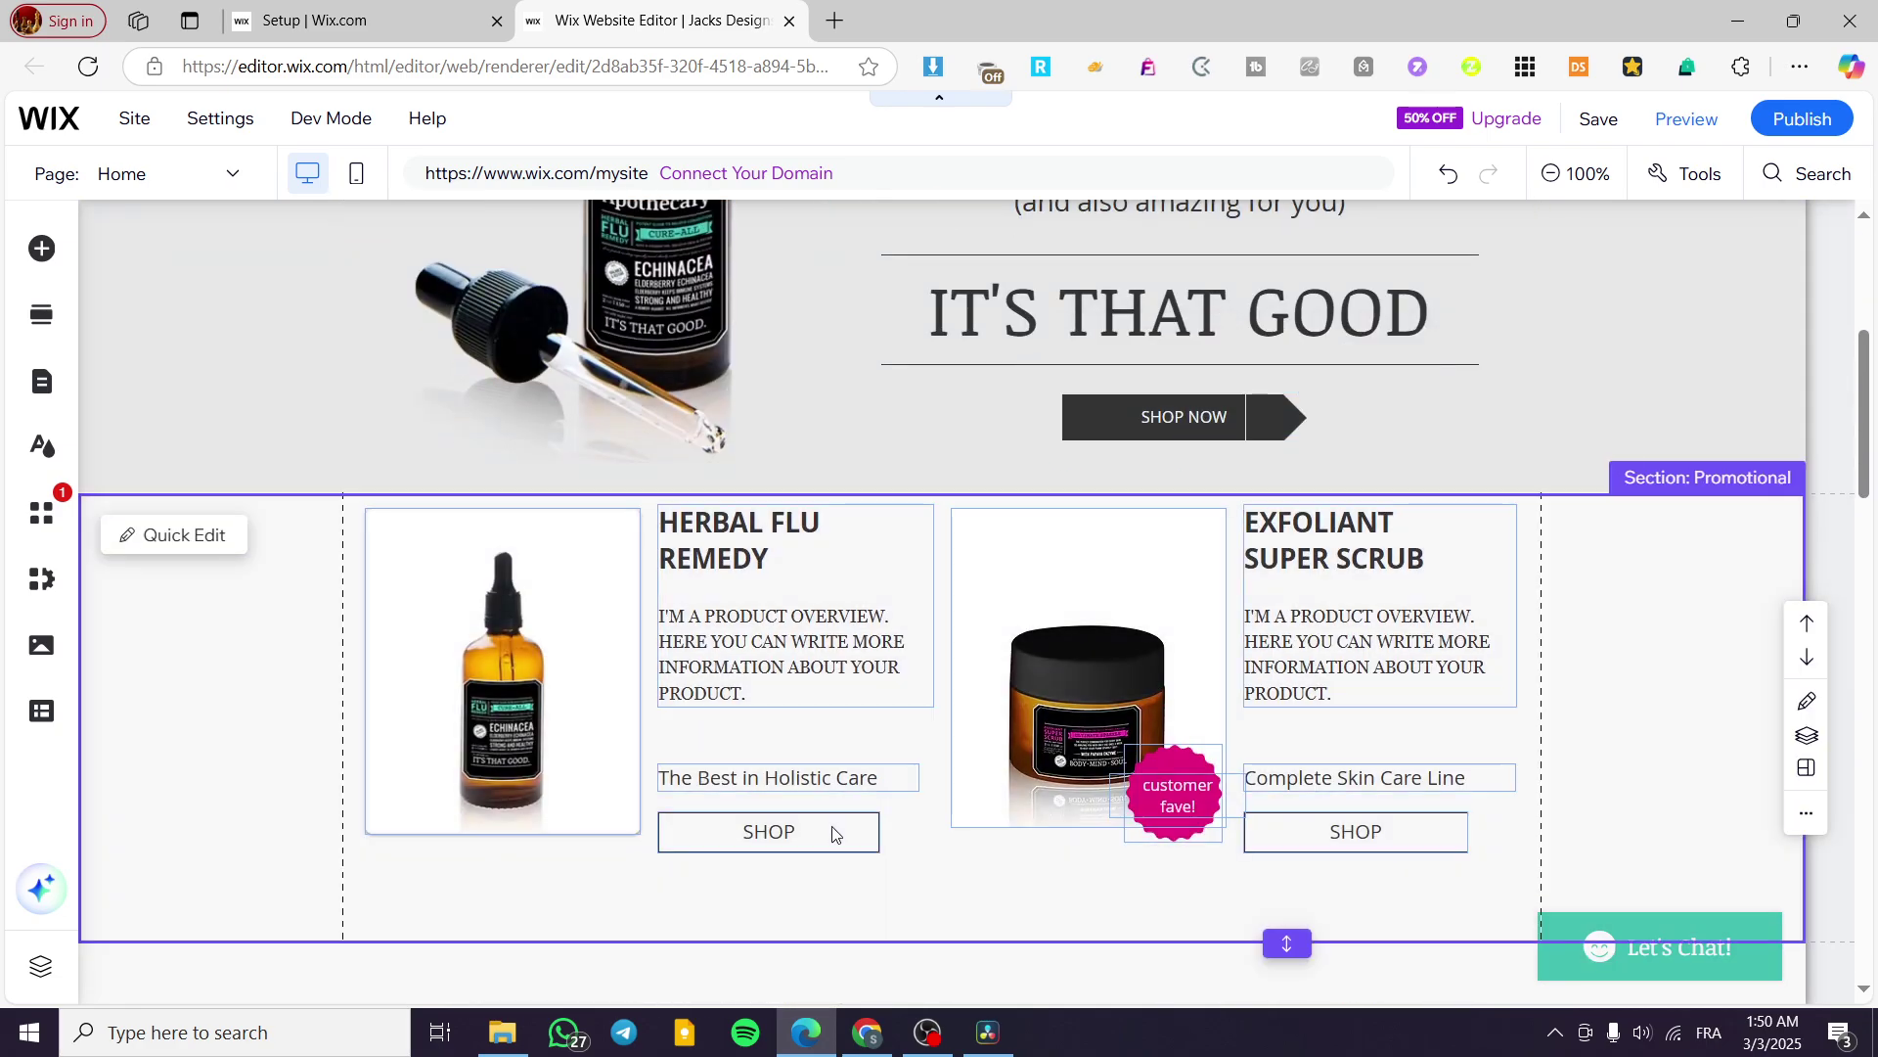
{"action": "left_click", "coordinate": [797, 828]}
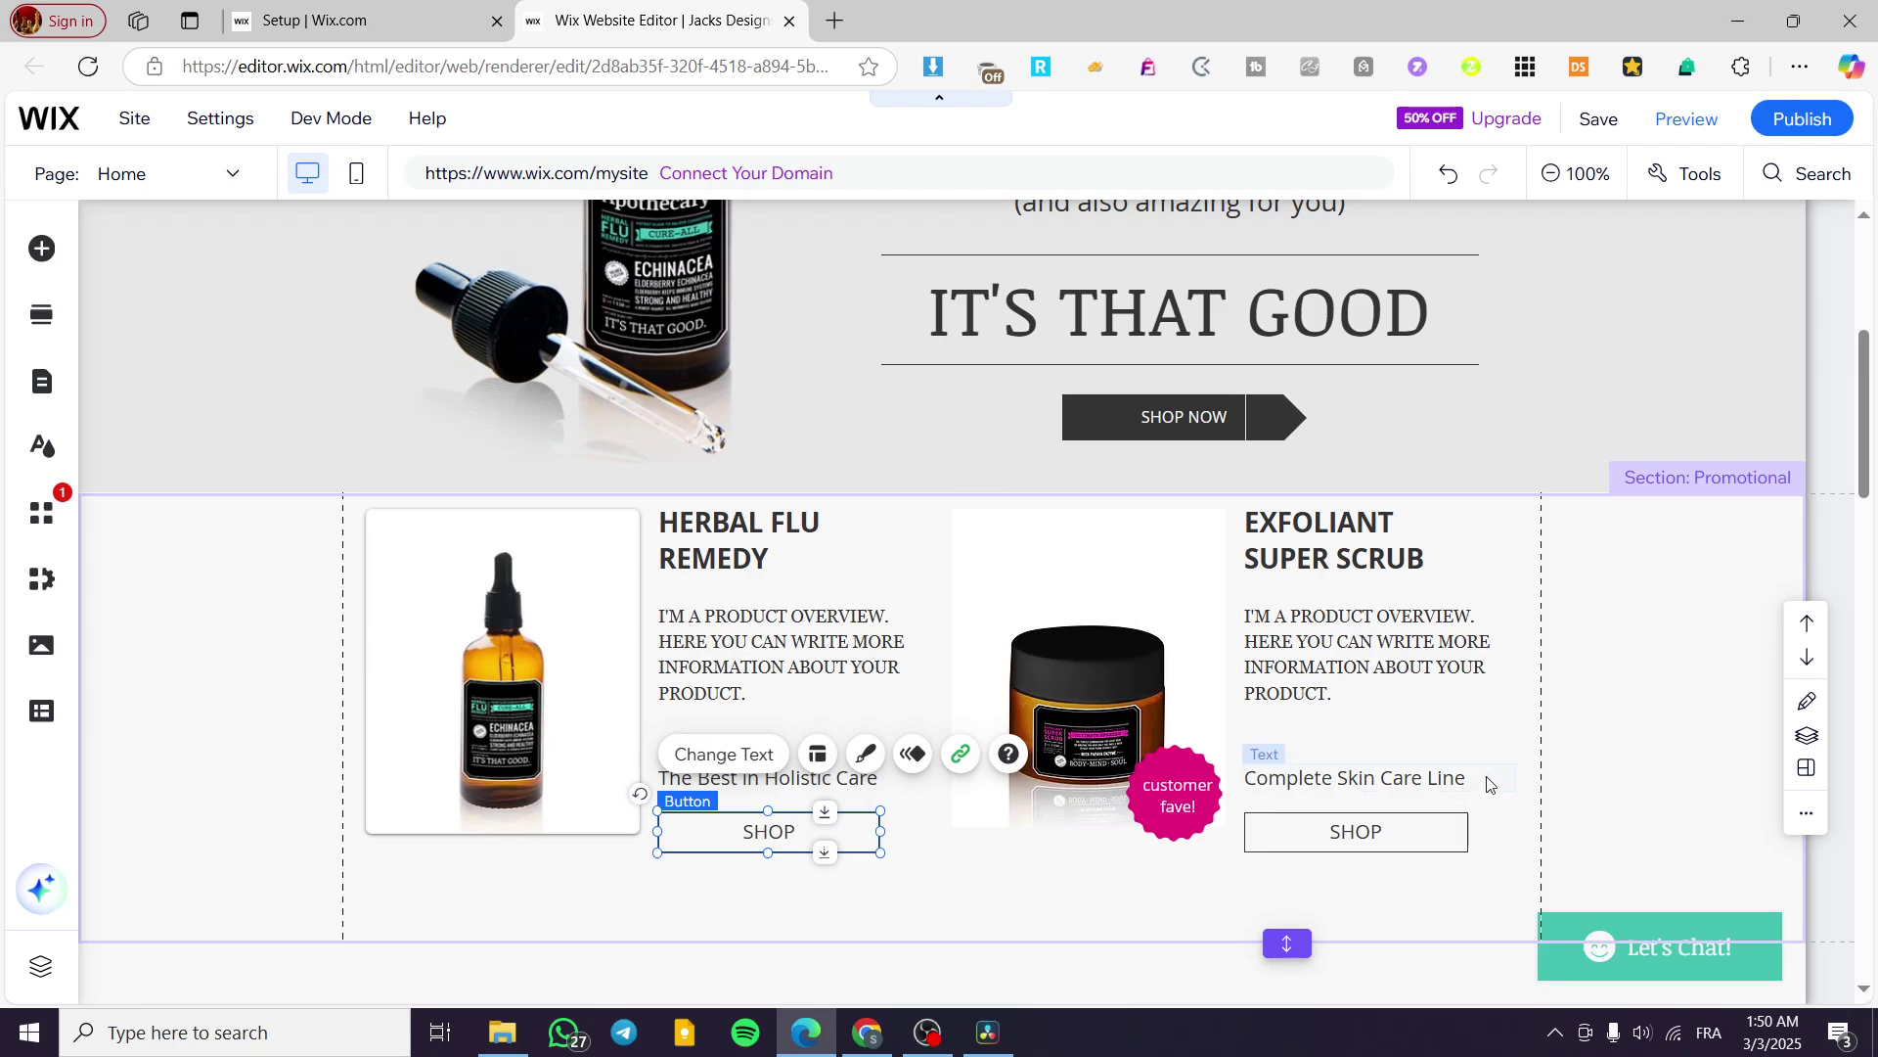
Step: Try to place a filled green themed button at the outer edge of the Welcome section
{"action": "scroll", "coordinate": [1177, 742], "scroll_direction": "up", "scroll_amount": 5}
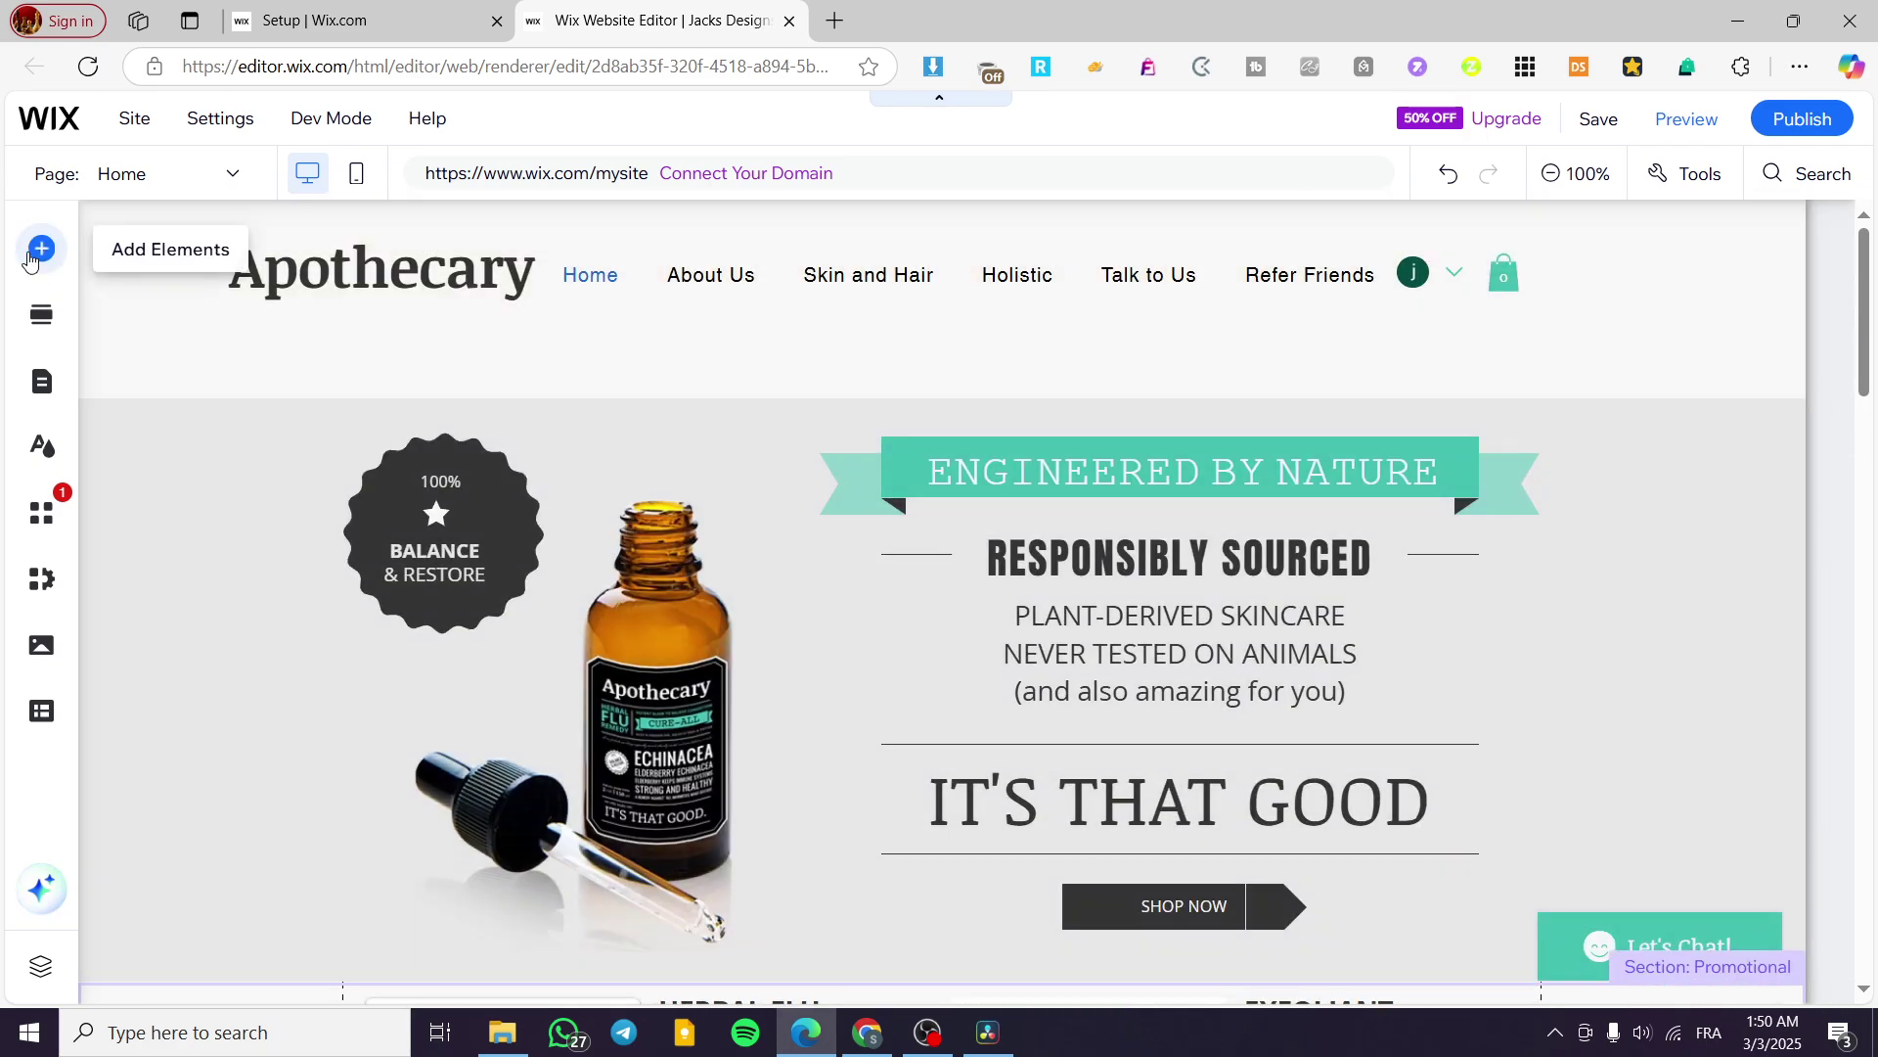
{"action": "left_click", "coordinate": [41, 247]}
{"action": "left_click", "coordinate": [139, 354]}
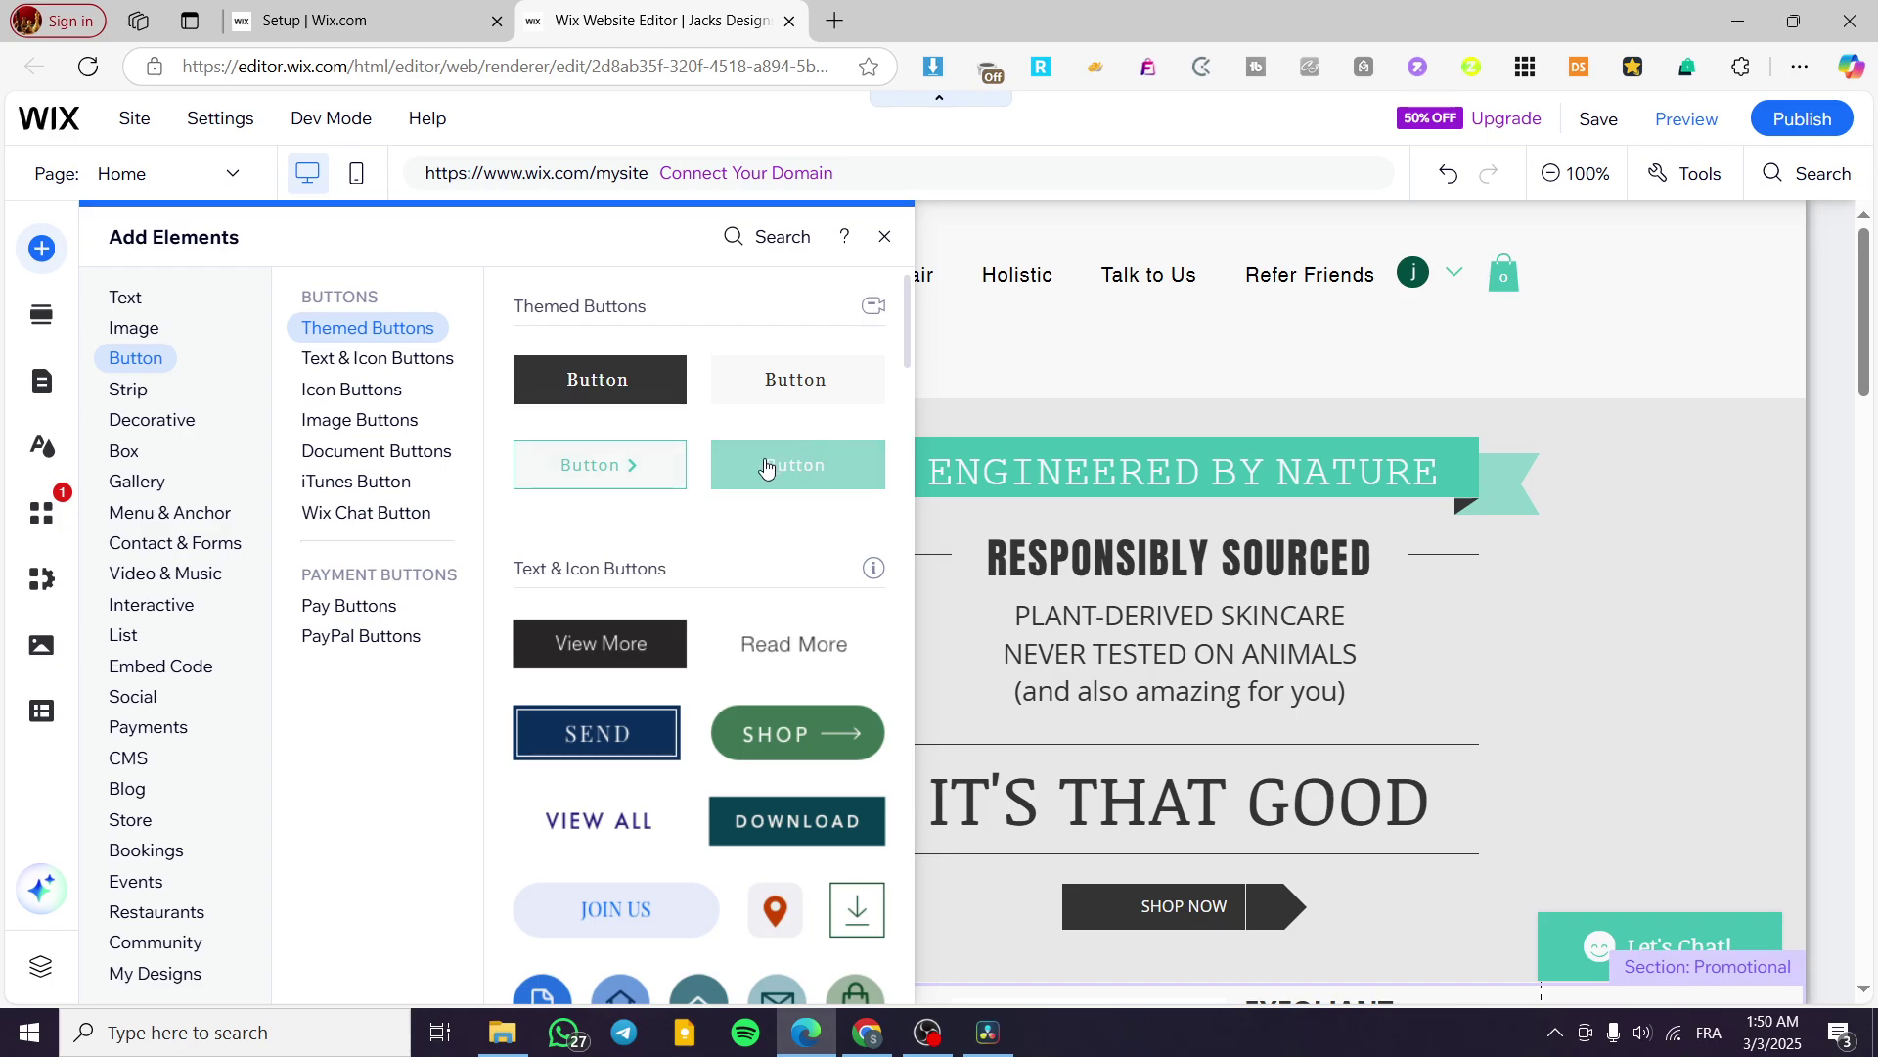
{"action": "scroll", "coordinate": [713, 457], "scroll_direction": "down", "scroll_amount": 1}
{"action": "scroll", "coordinate": [685, 436], "scroll_direction": "up", "scroll_amount": 1}
{"action": "left_click_drag", "start_coordinate": [770, 469], "coordinate": [1598, 660]}
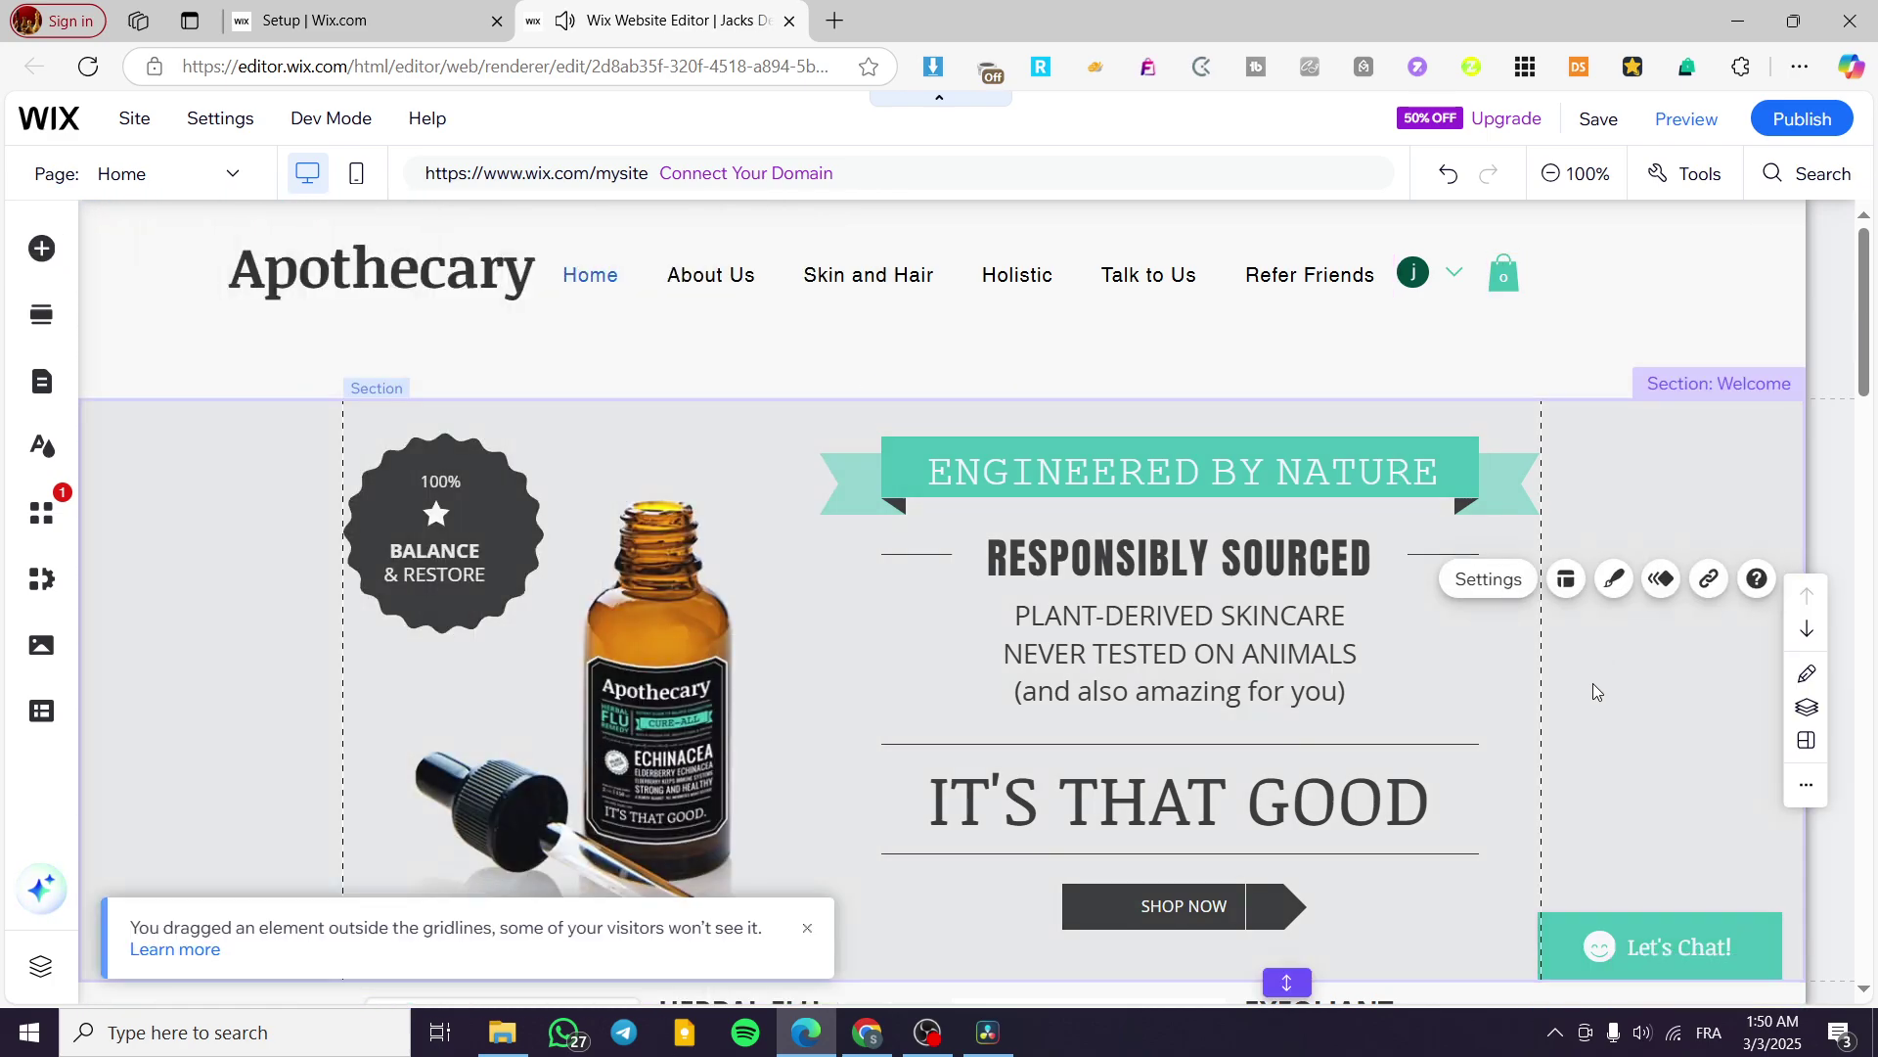
{"action": "left_click", "coordinate": [1603, 636]}
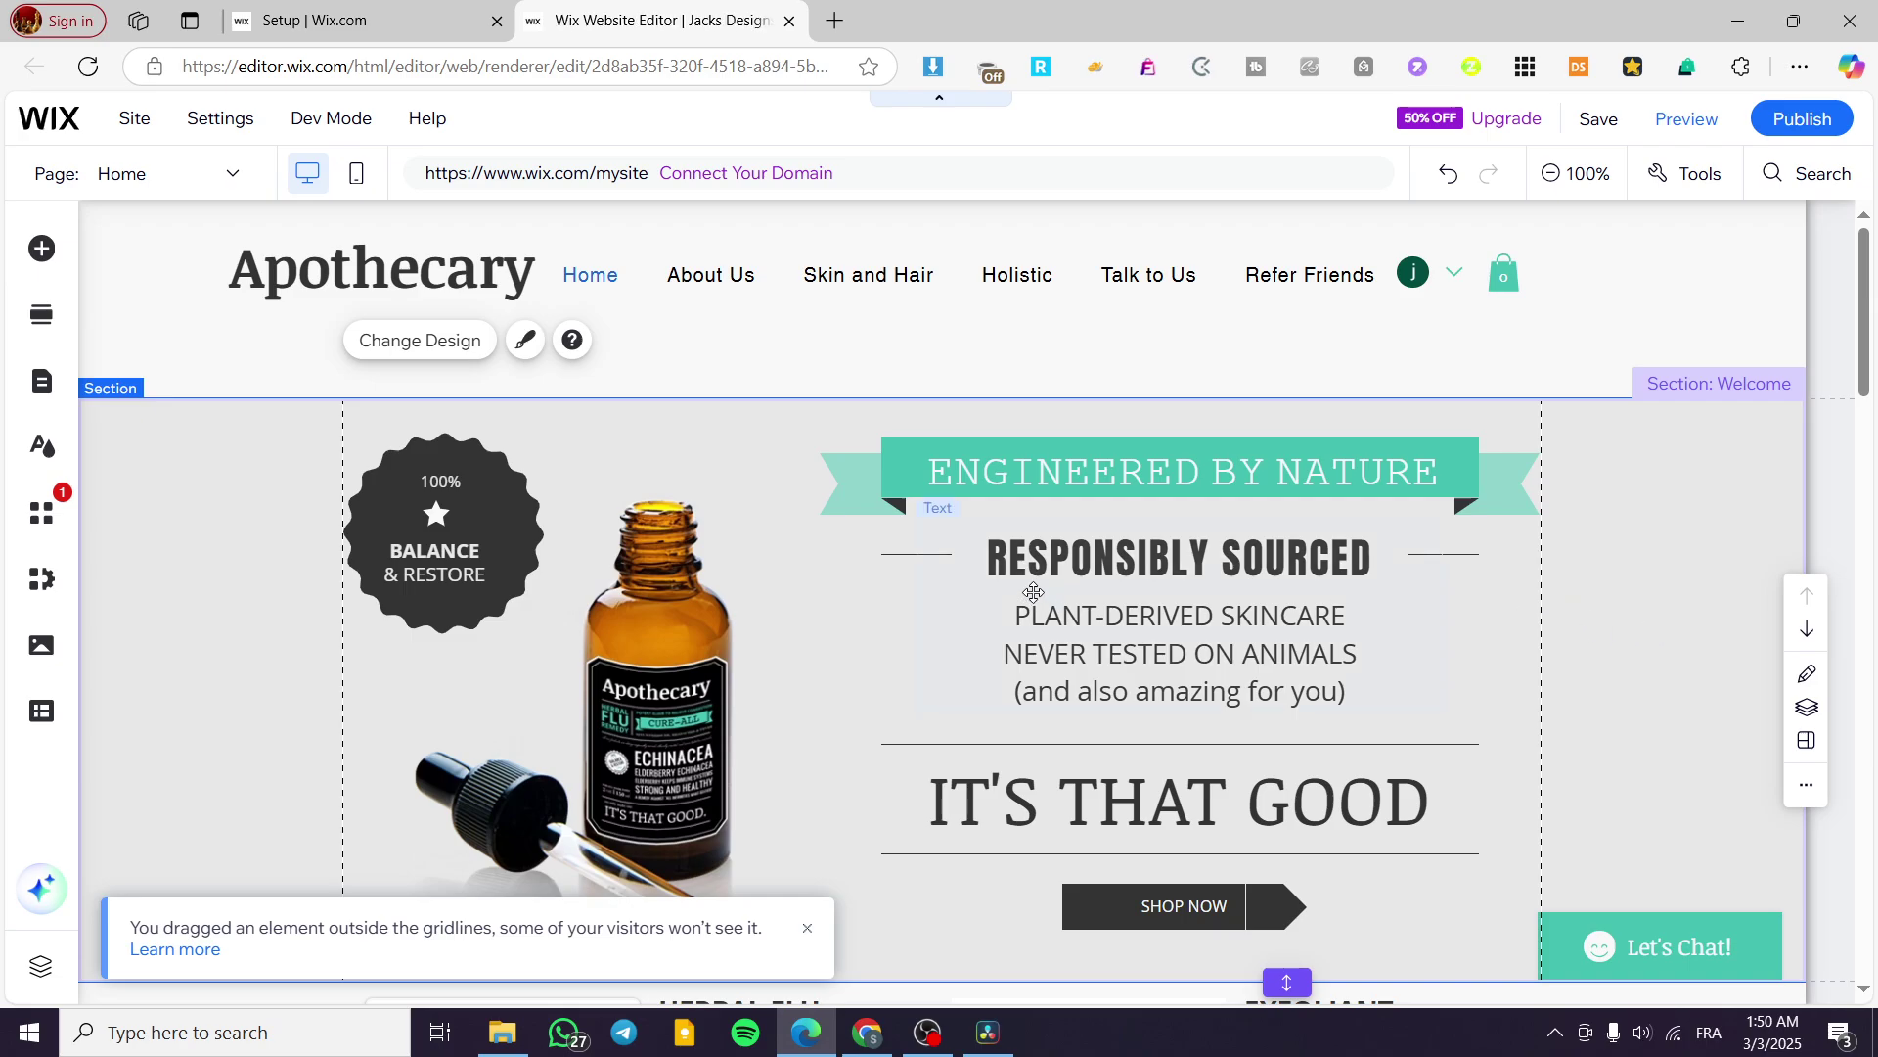
Step: Add the filled green themed button to the Welcome section, beside the plant-derived skincare text
{"action": "scroll", "coordinate": [978, 685], "scroll_direction": "down", "scroll_amount": 3}
{"action": "scroll", "coordinate": [814, 861], "scroll_direction": "up", "scroll_amount": 3}
{"action": "left_click", "coordinate": [52, 262]}
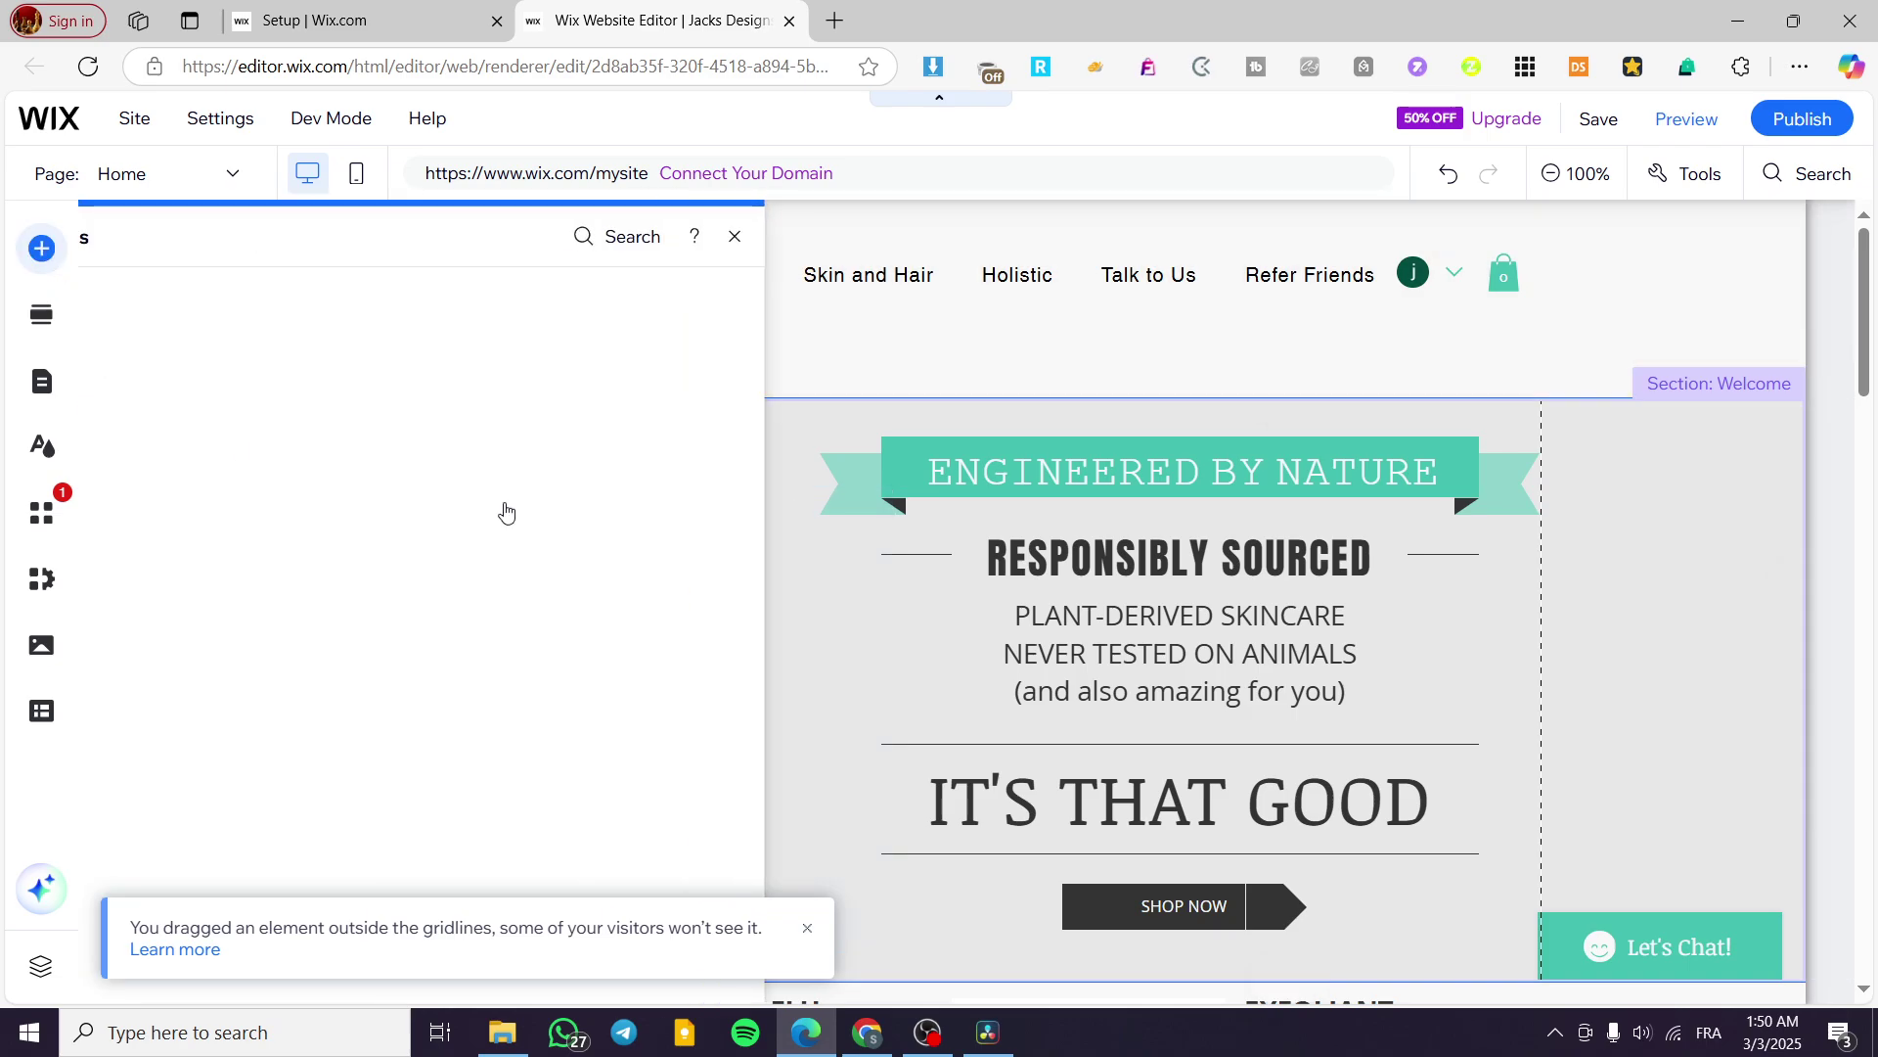
{"action": "left_click_drag", "start_coordinate": [830, 486], "coordinate": [1520, 697]}
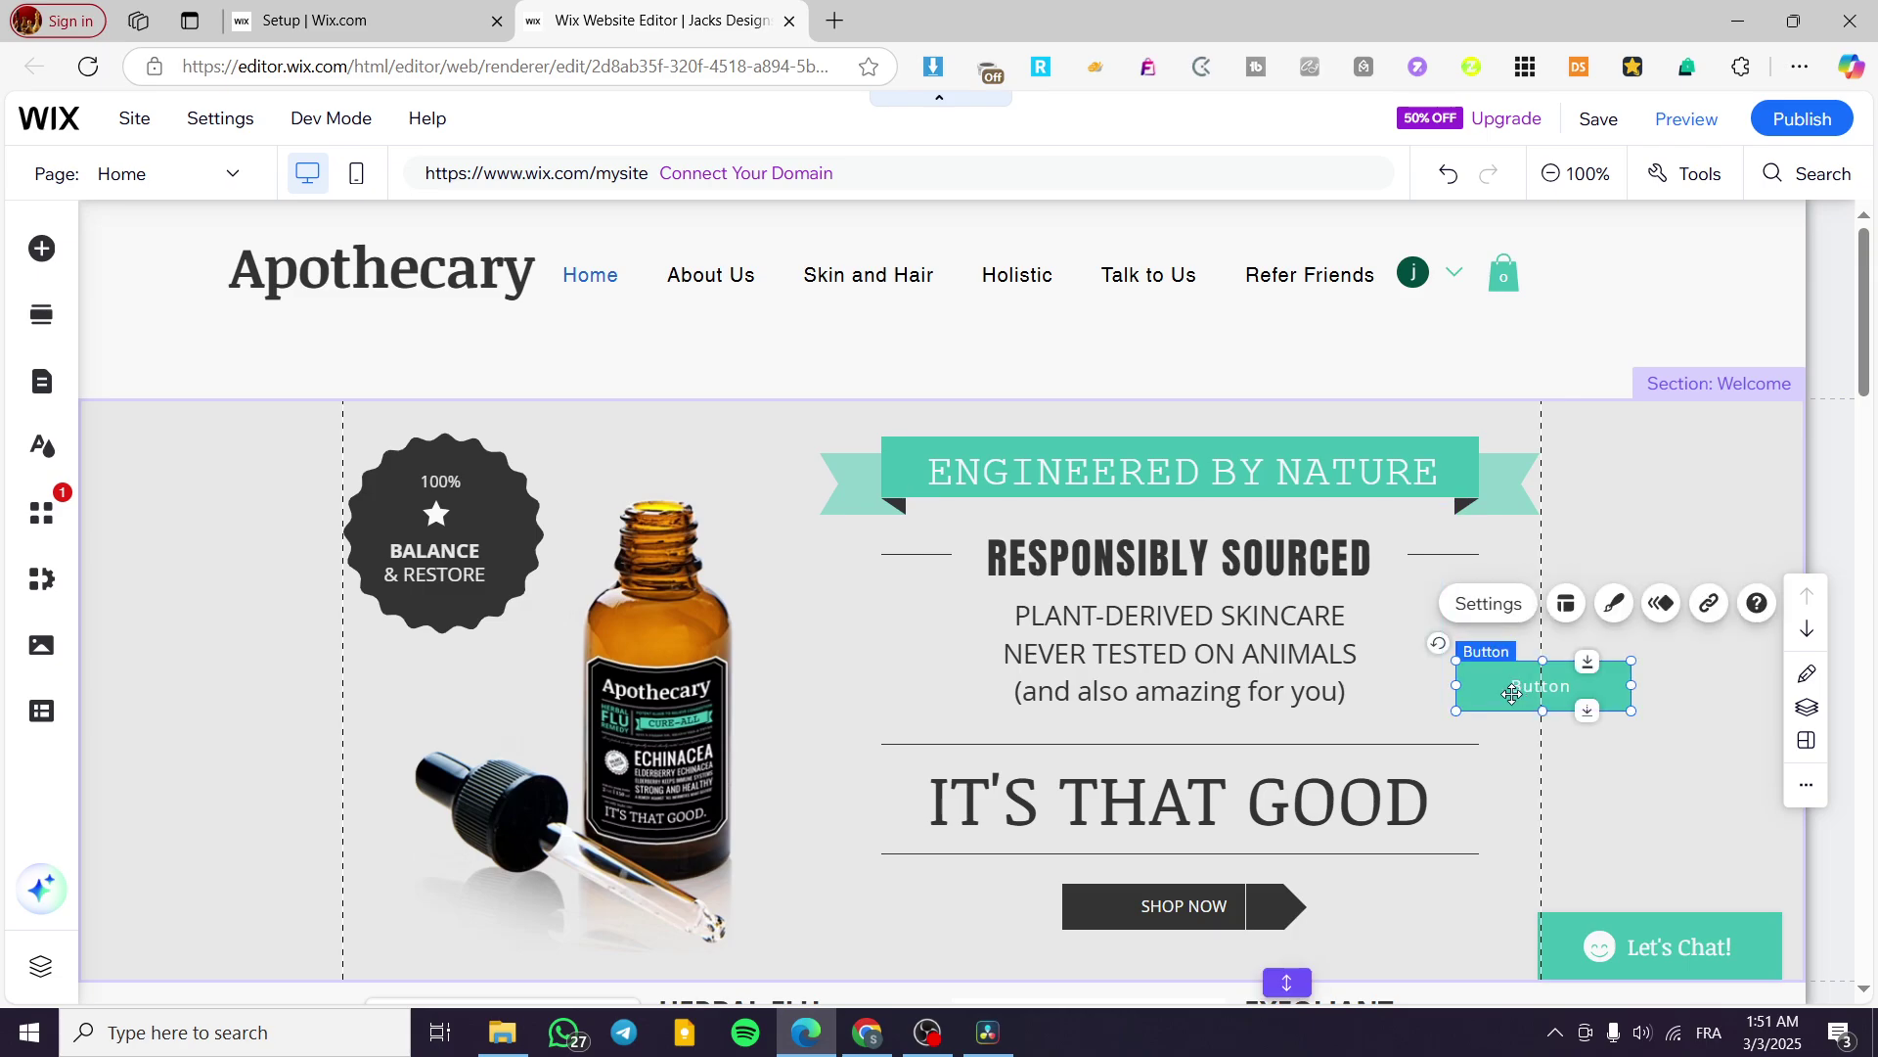
Step: Review the page from the new button in the Welcome section down to the blank Test sections
{"action": "scroll", "coordinate": [1512, 695], "scroll_direction": "down", "scroll_amount": 10}
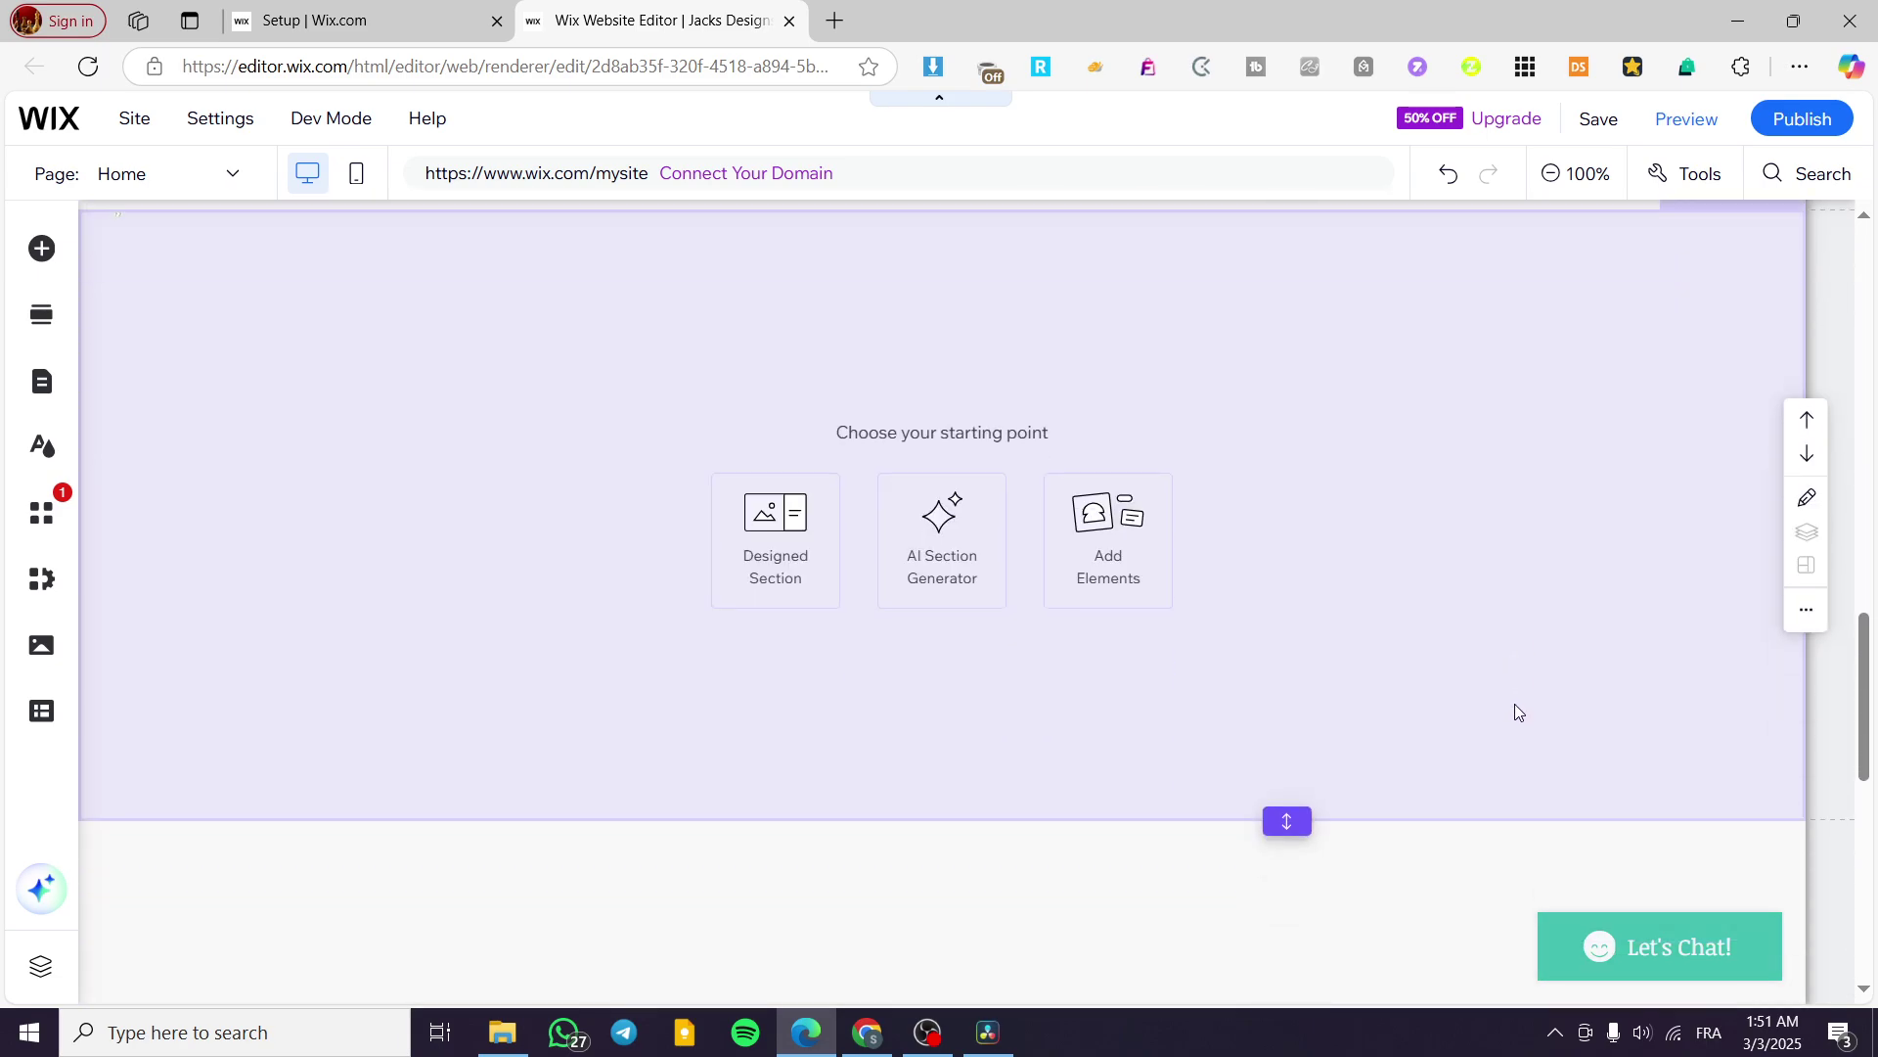
{"action": "scroll", "coordinate": [1514, 702], "scroll_direction": "up", "scroll_amount": 5}
{"action": "scroll", "coordinate": [1525, 729], "scroll_direction": "up", "scroll_amount": 6}
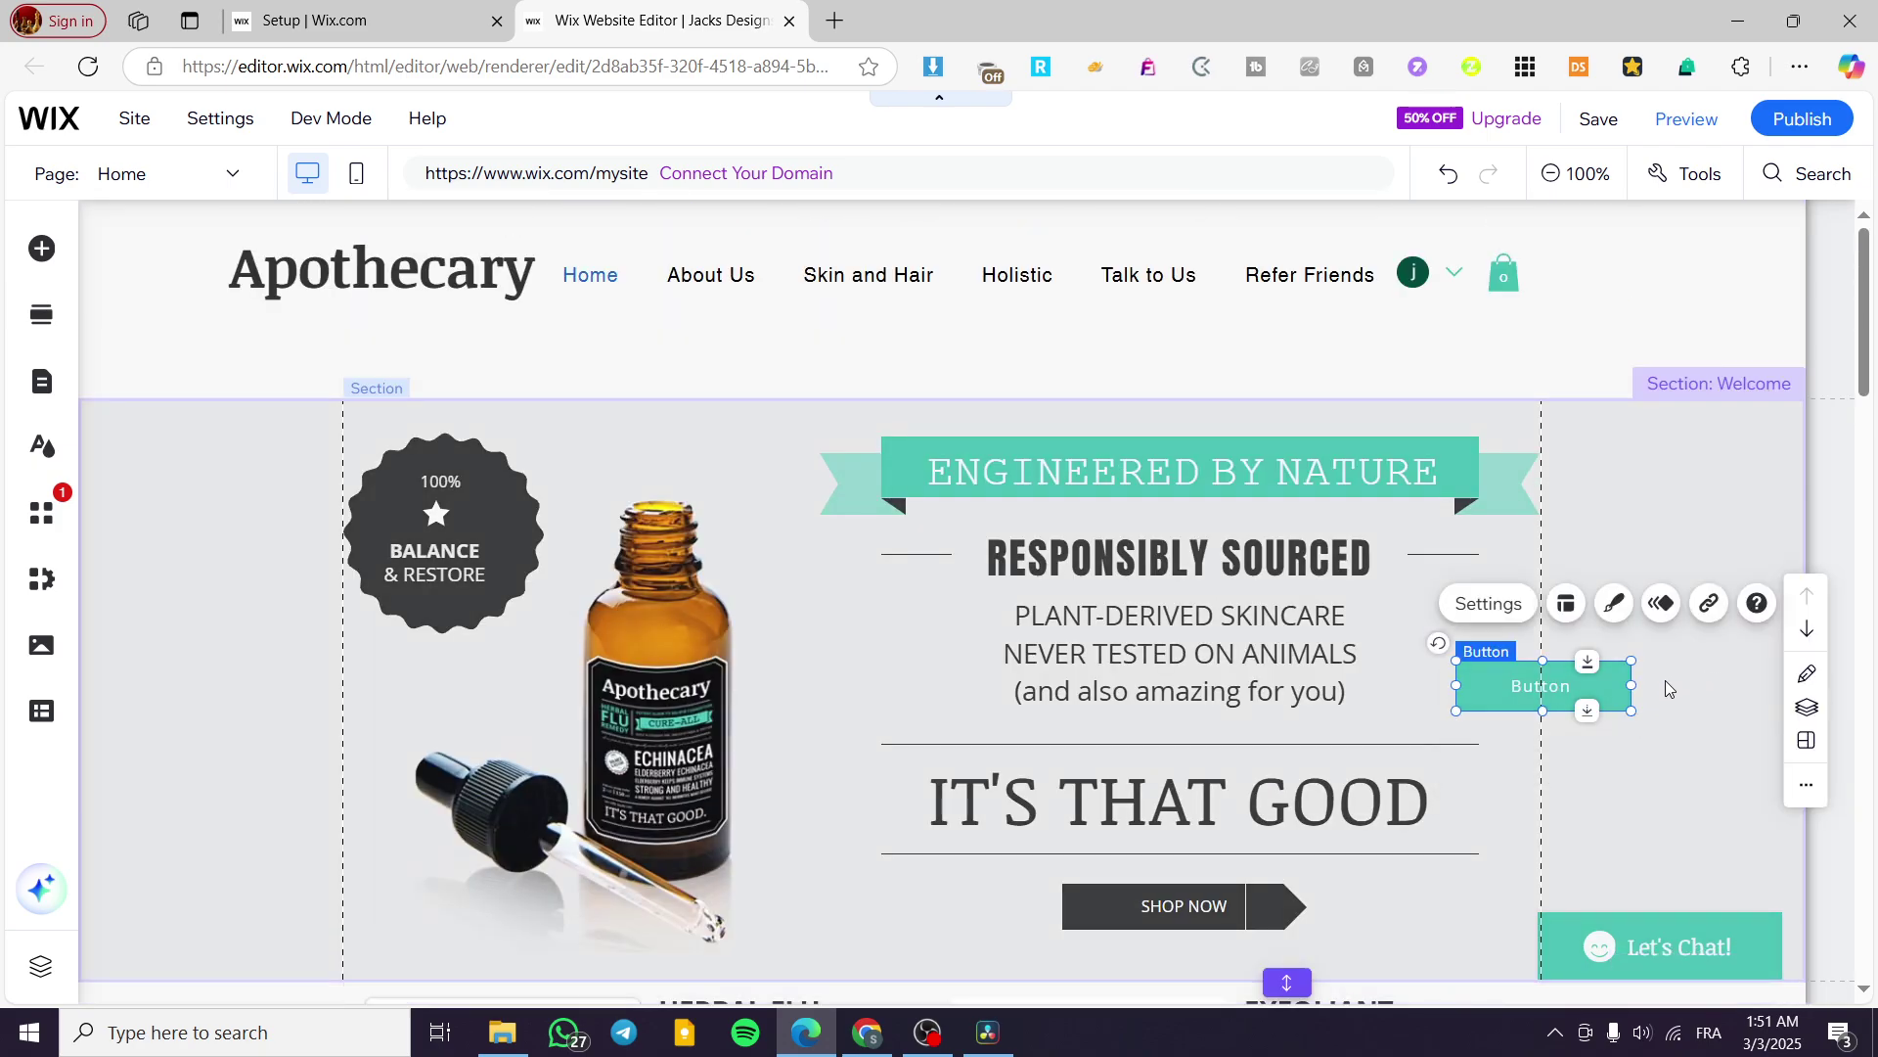
{"action": "scroll", "coordinate": [1663, 689], "scroll_direction": "down", "scroll_amount": 10}
{"action": "scroll", "coordinate": [1669, 658], "scroll_direction": "up", "scroll_amount": 5}
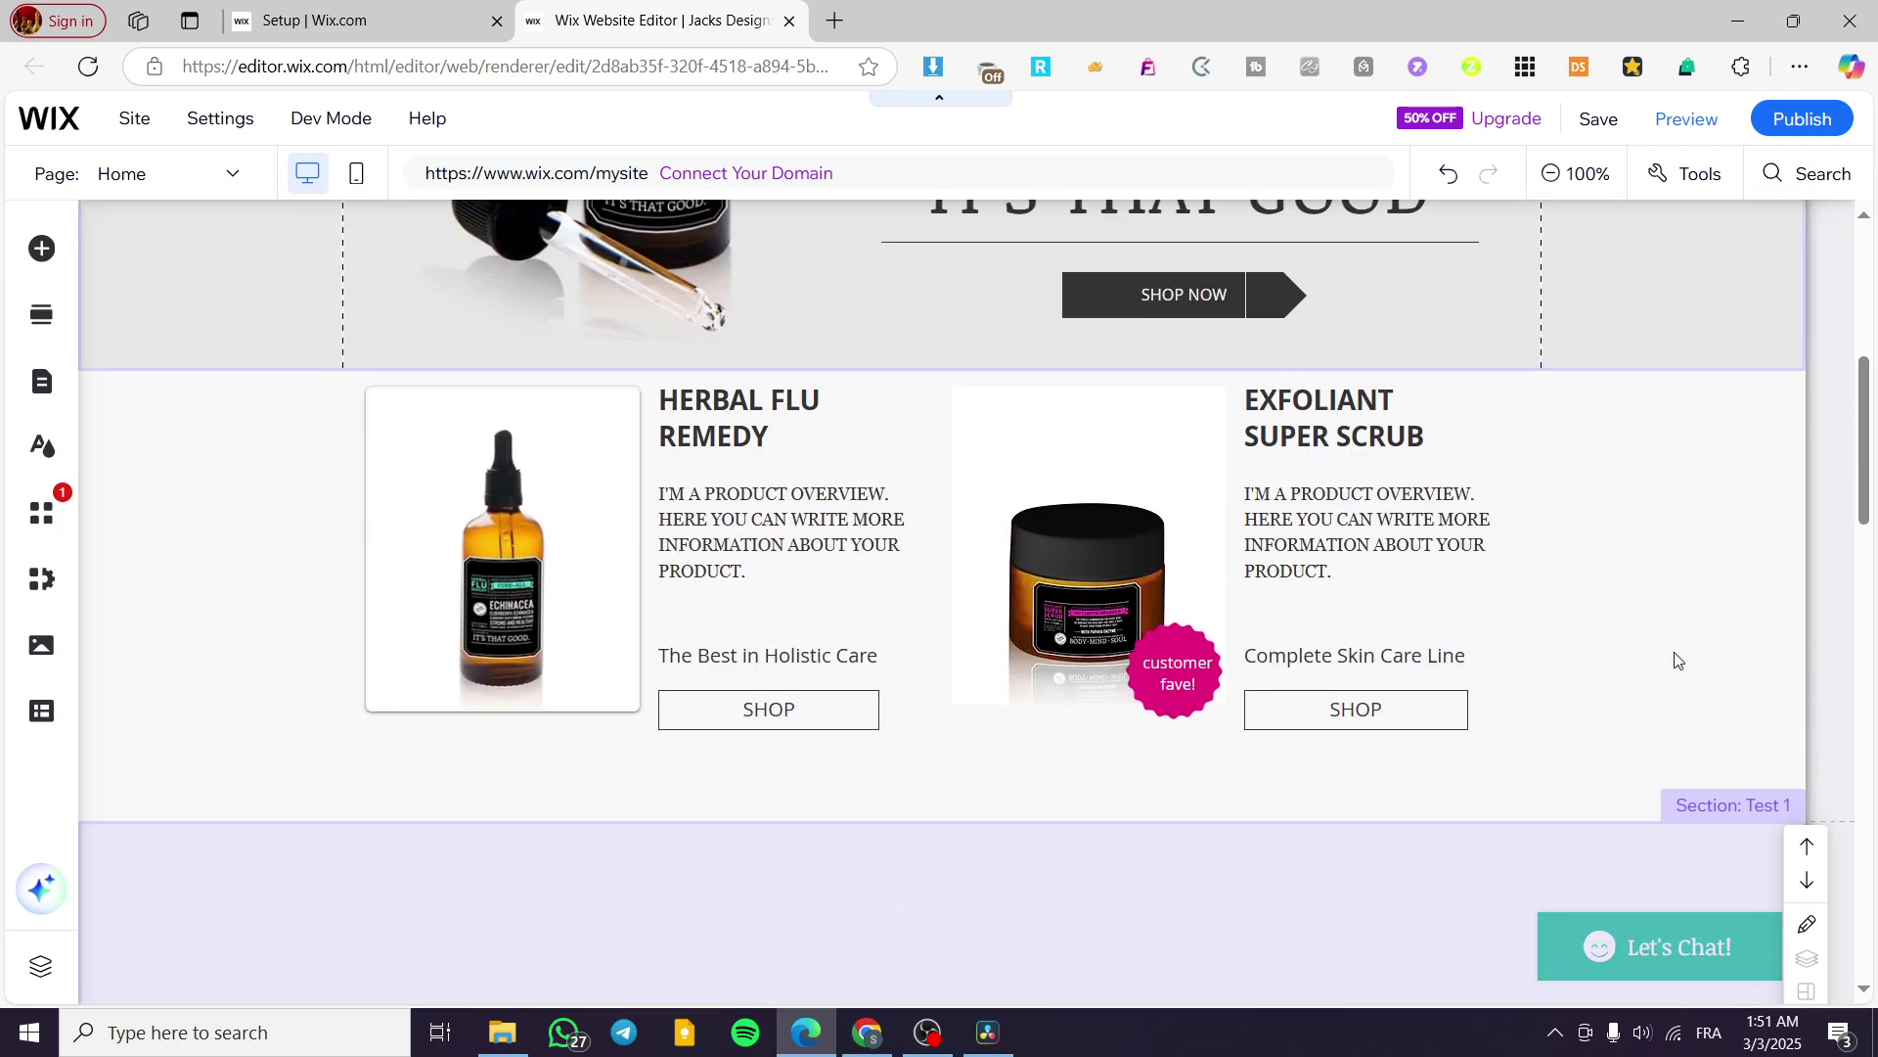
{"action": "scroll", "coordinate": [1751, 818], "scroll_direction": "down", "scroll_amount": 3}
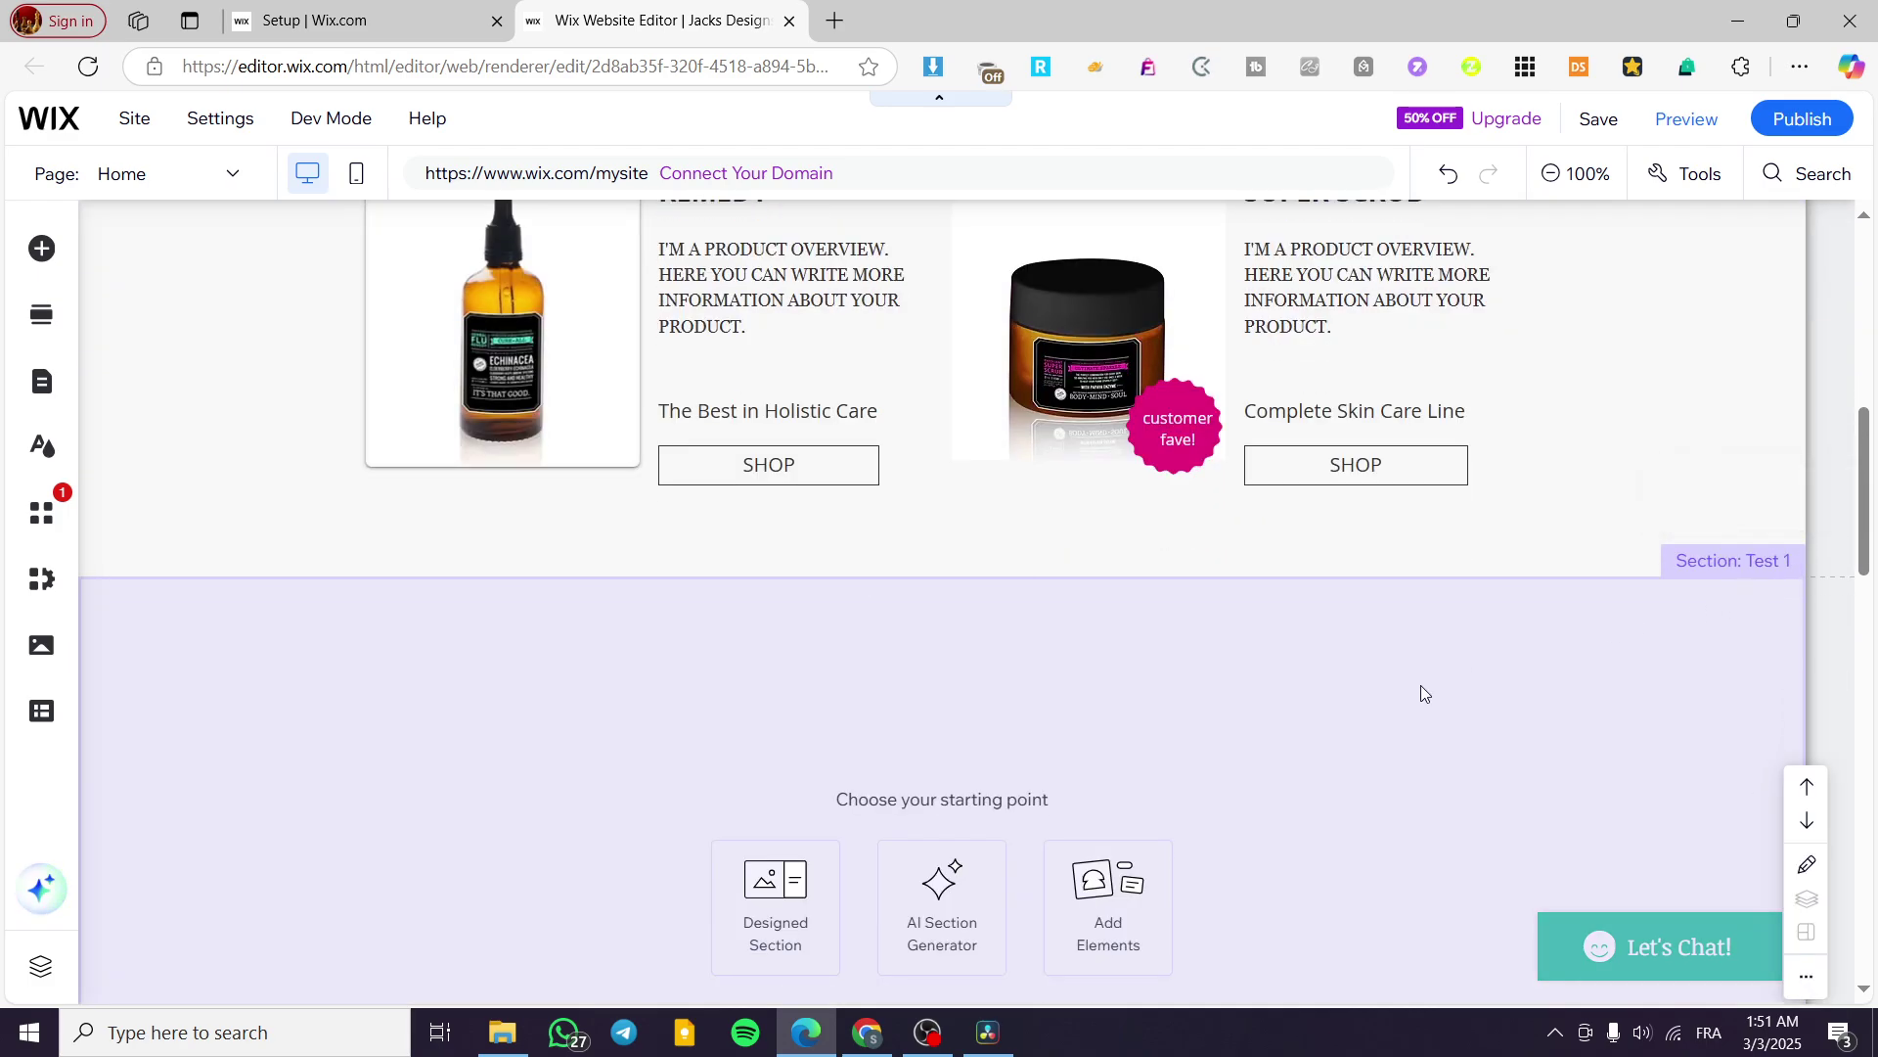
{"action": "scroll", "coordinate": [1576, 655], "scroll_direction": "up", "scroll_amount": 10}
Step: Open the link settings of the green button in the Welcome section and set the link type to Section or anchor
{"action": "left_click", "coordinate": [1491, 686]}
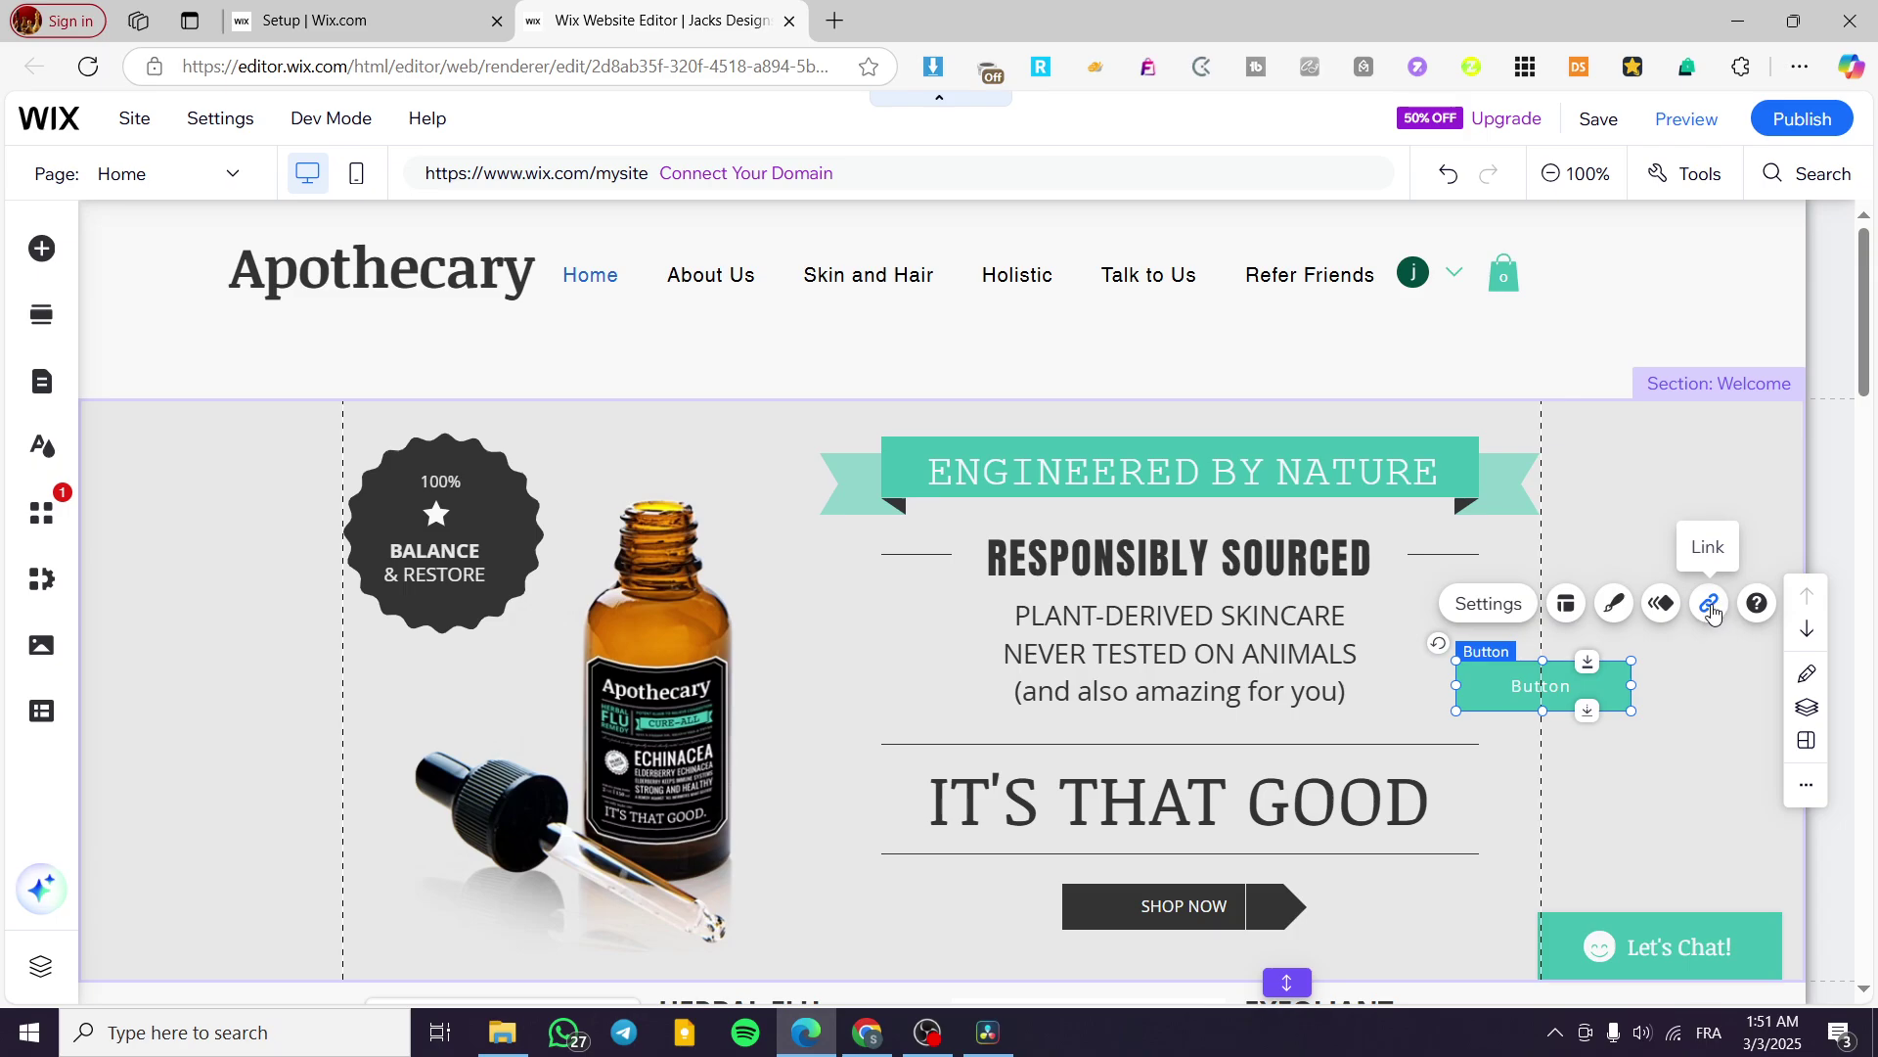
{"action": "left_click", "coordinate": [1712, 608]}
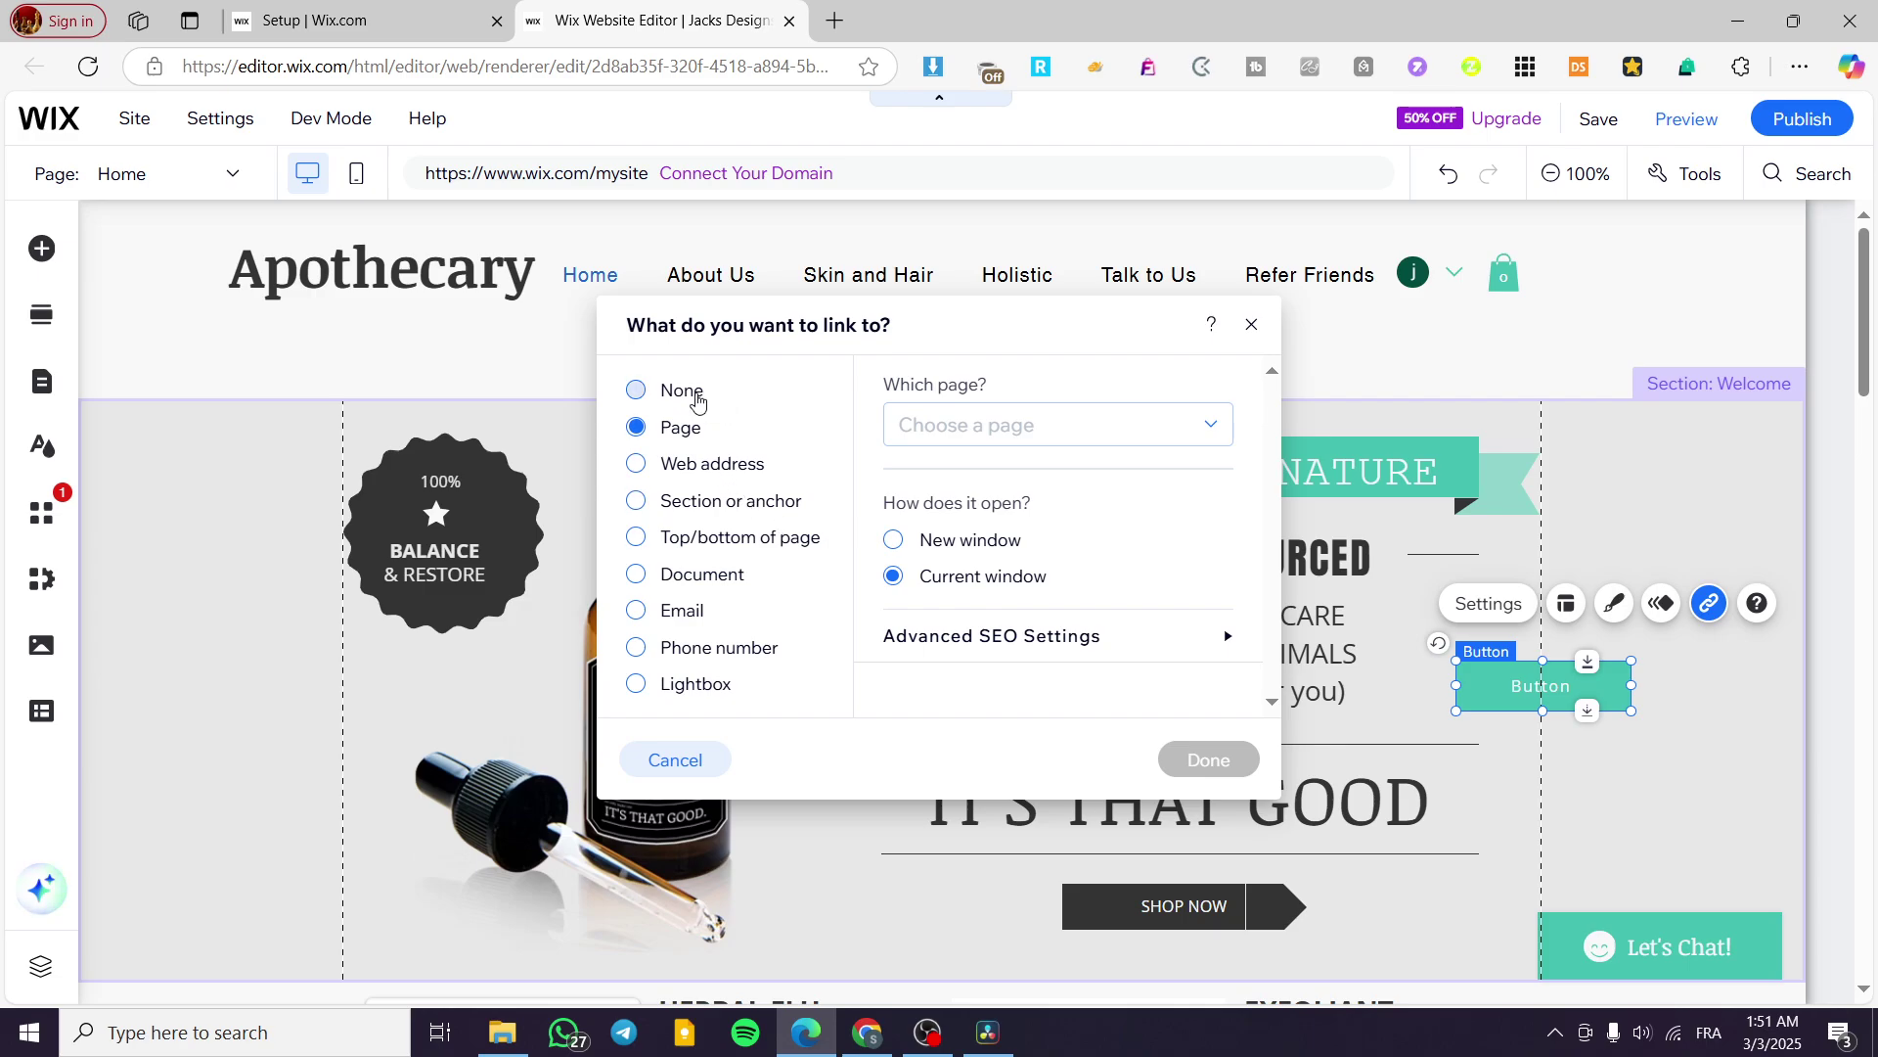
{"action": "left_click", "coordinate": [682, 393]}
{"action": "left_click", "coordinate": [685, 434]}
{"action": "left_click", "coordinate": [673, 474]}
{"action": "left_click", "coordinate": [746, 513]}
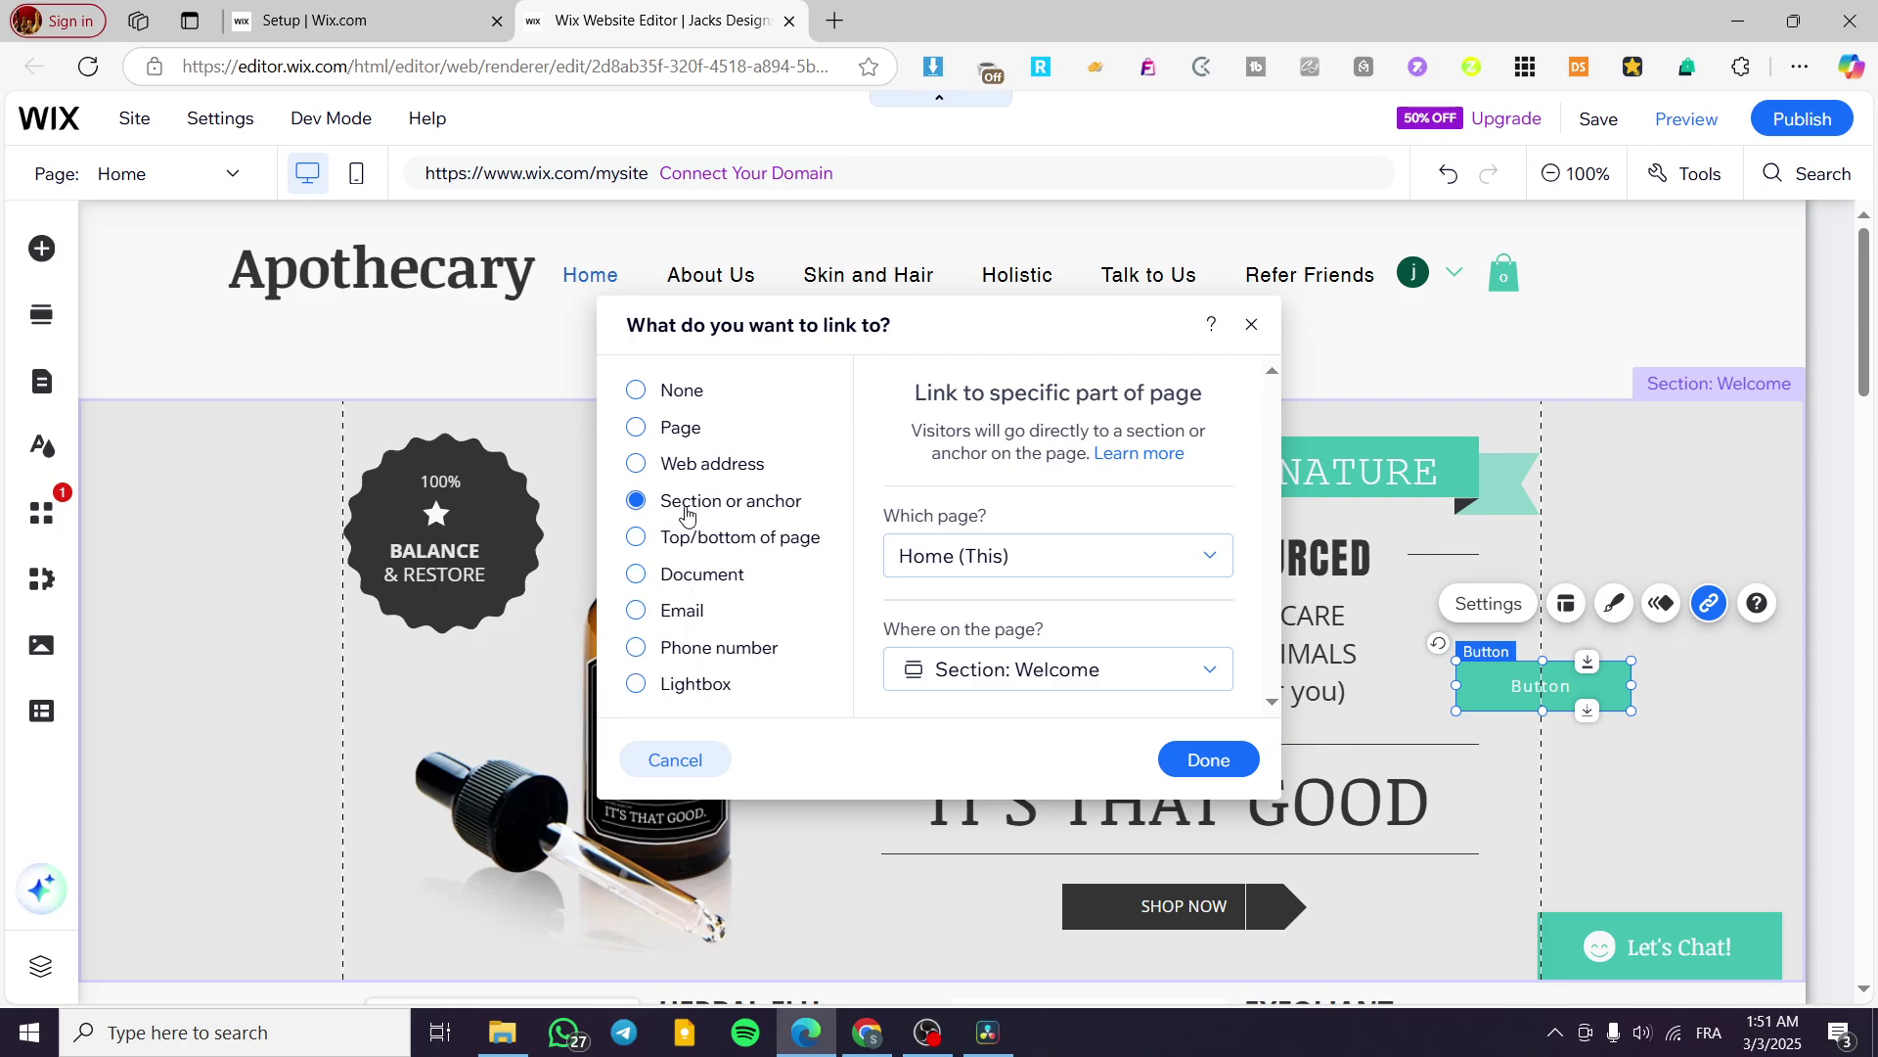
Step: Point the green button's link to Section: Test 3 on the Home page and confirm the link
{"action": "left_click", "coordinate": [1170, 569]}
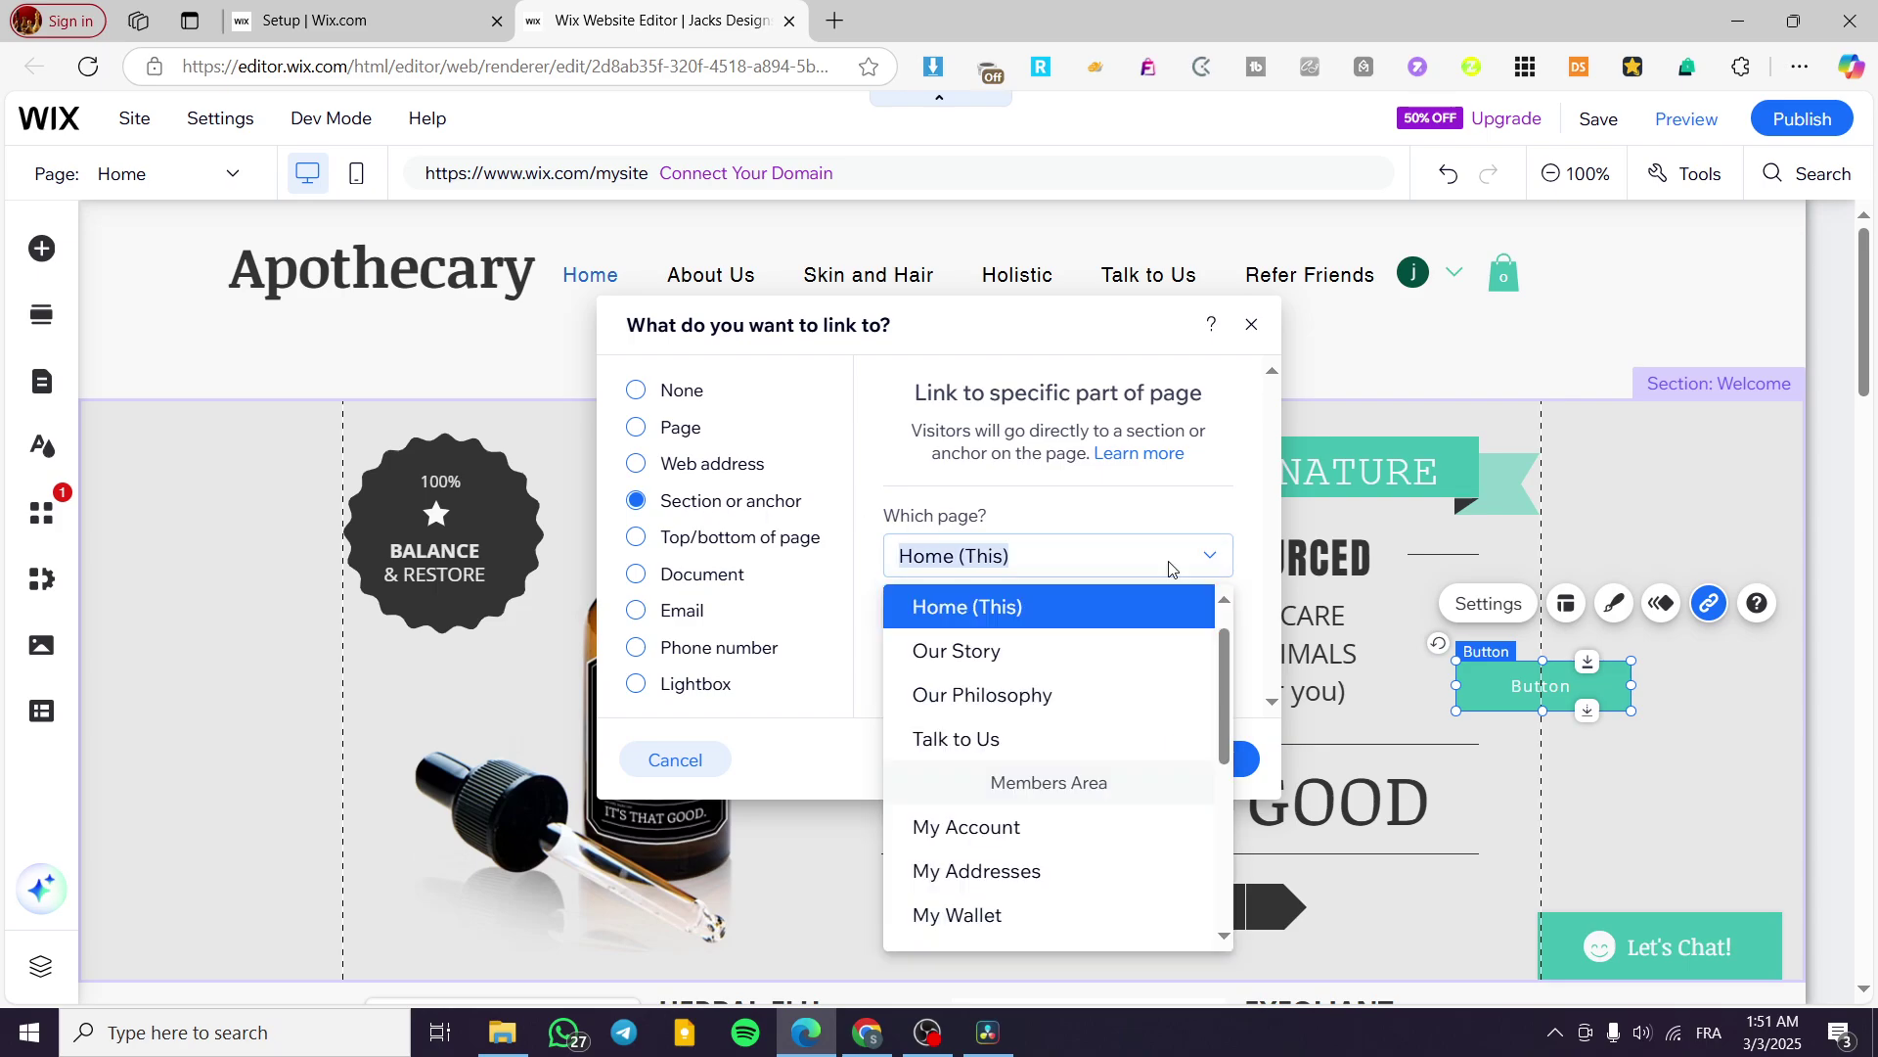
{"action": "left_click", "coordinate": [1067, 619]}
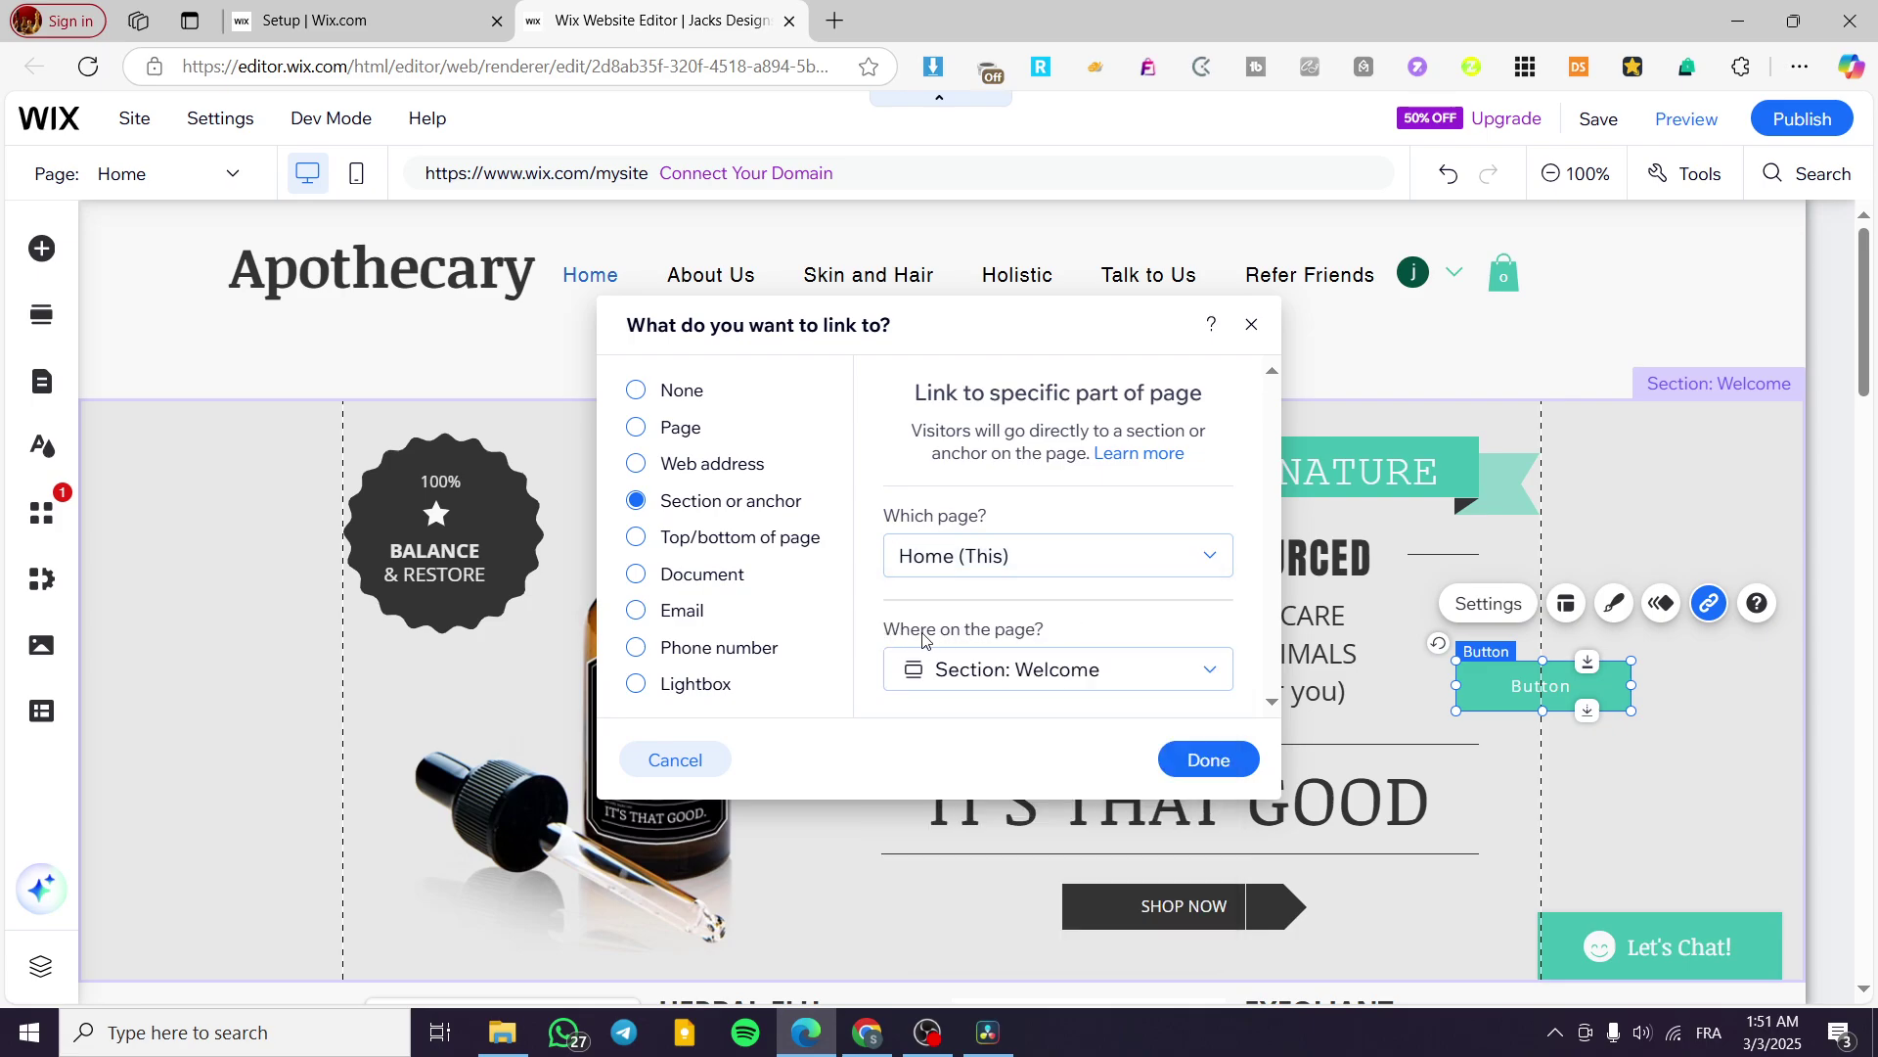
{"action": "left_click", "coordinate": [1172, 678]}
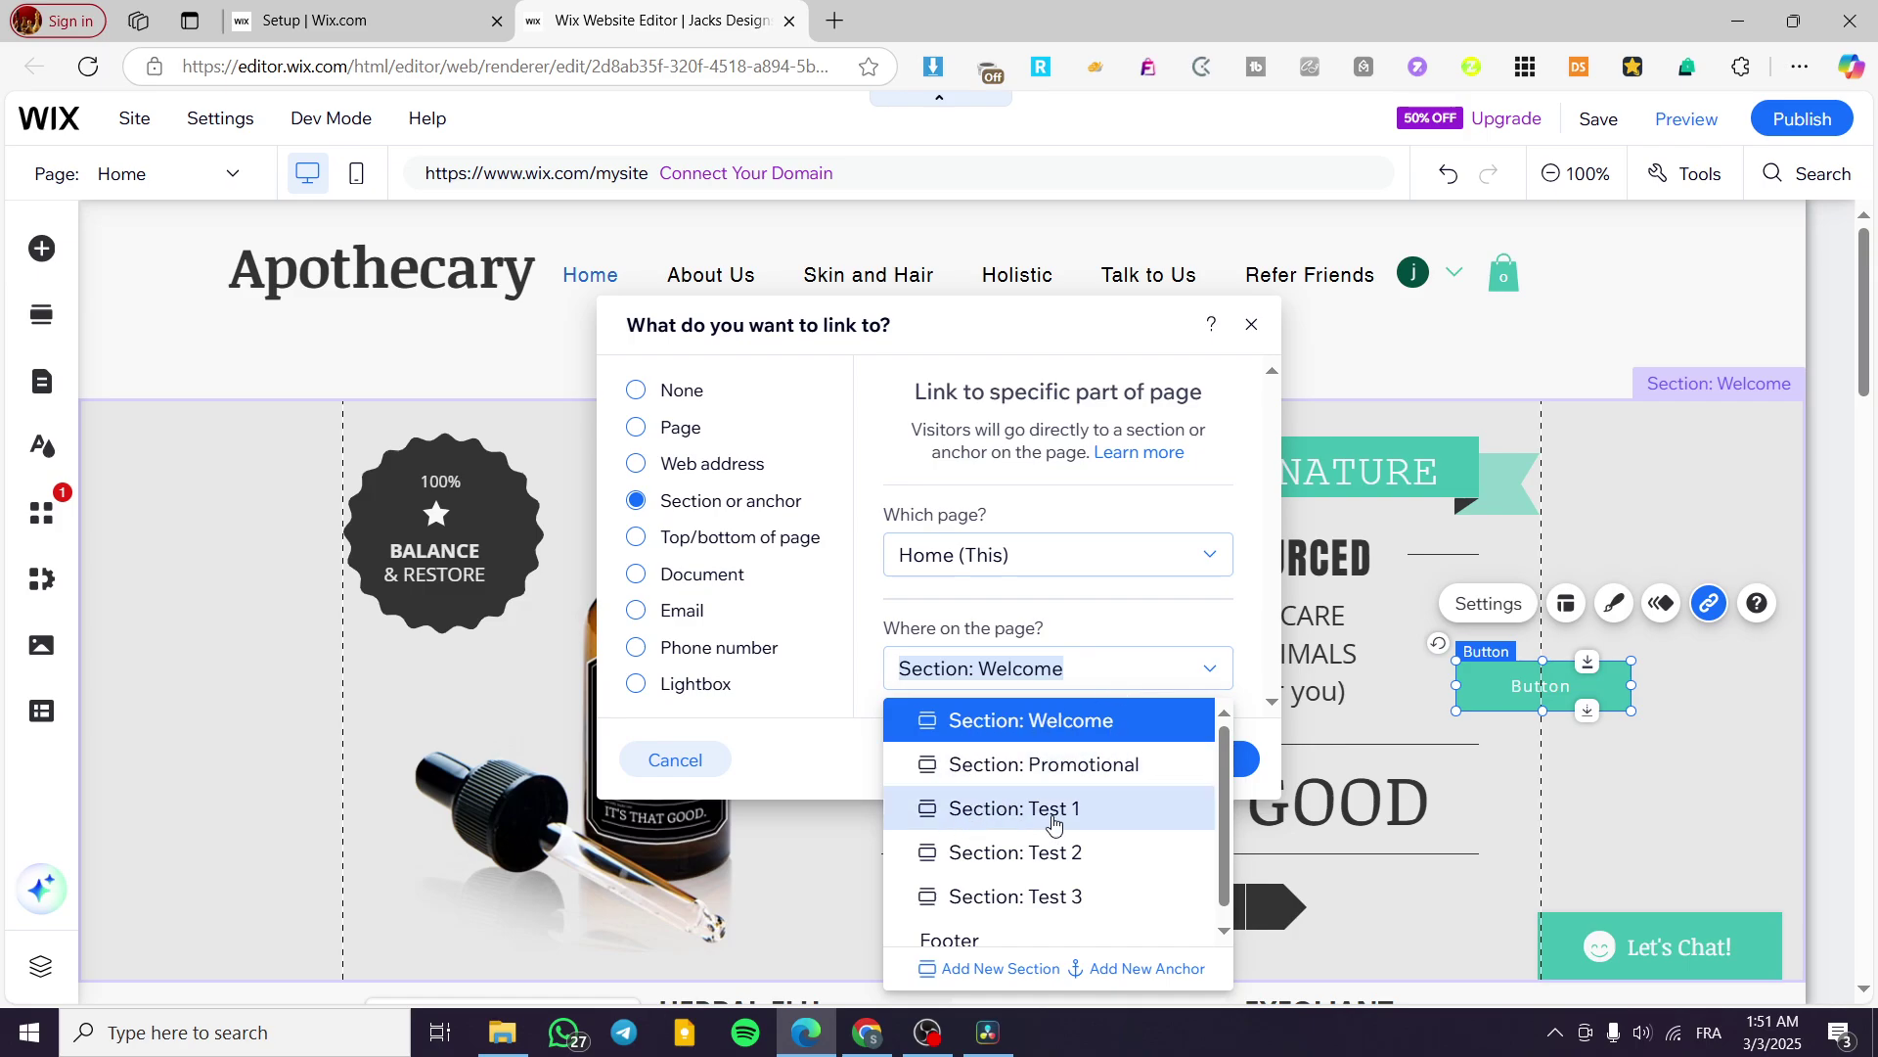
{"action": "left_click", "coordinate": [1088, 894]}
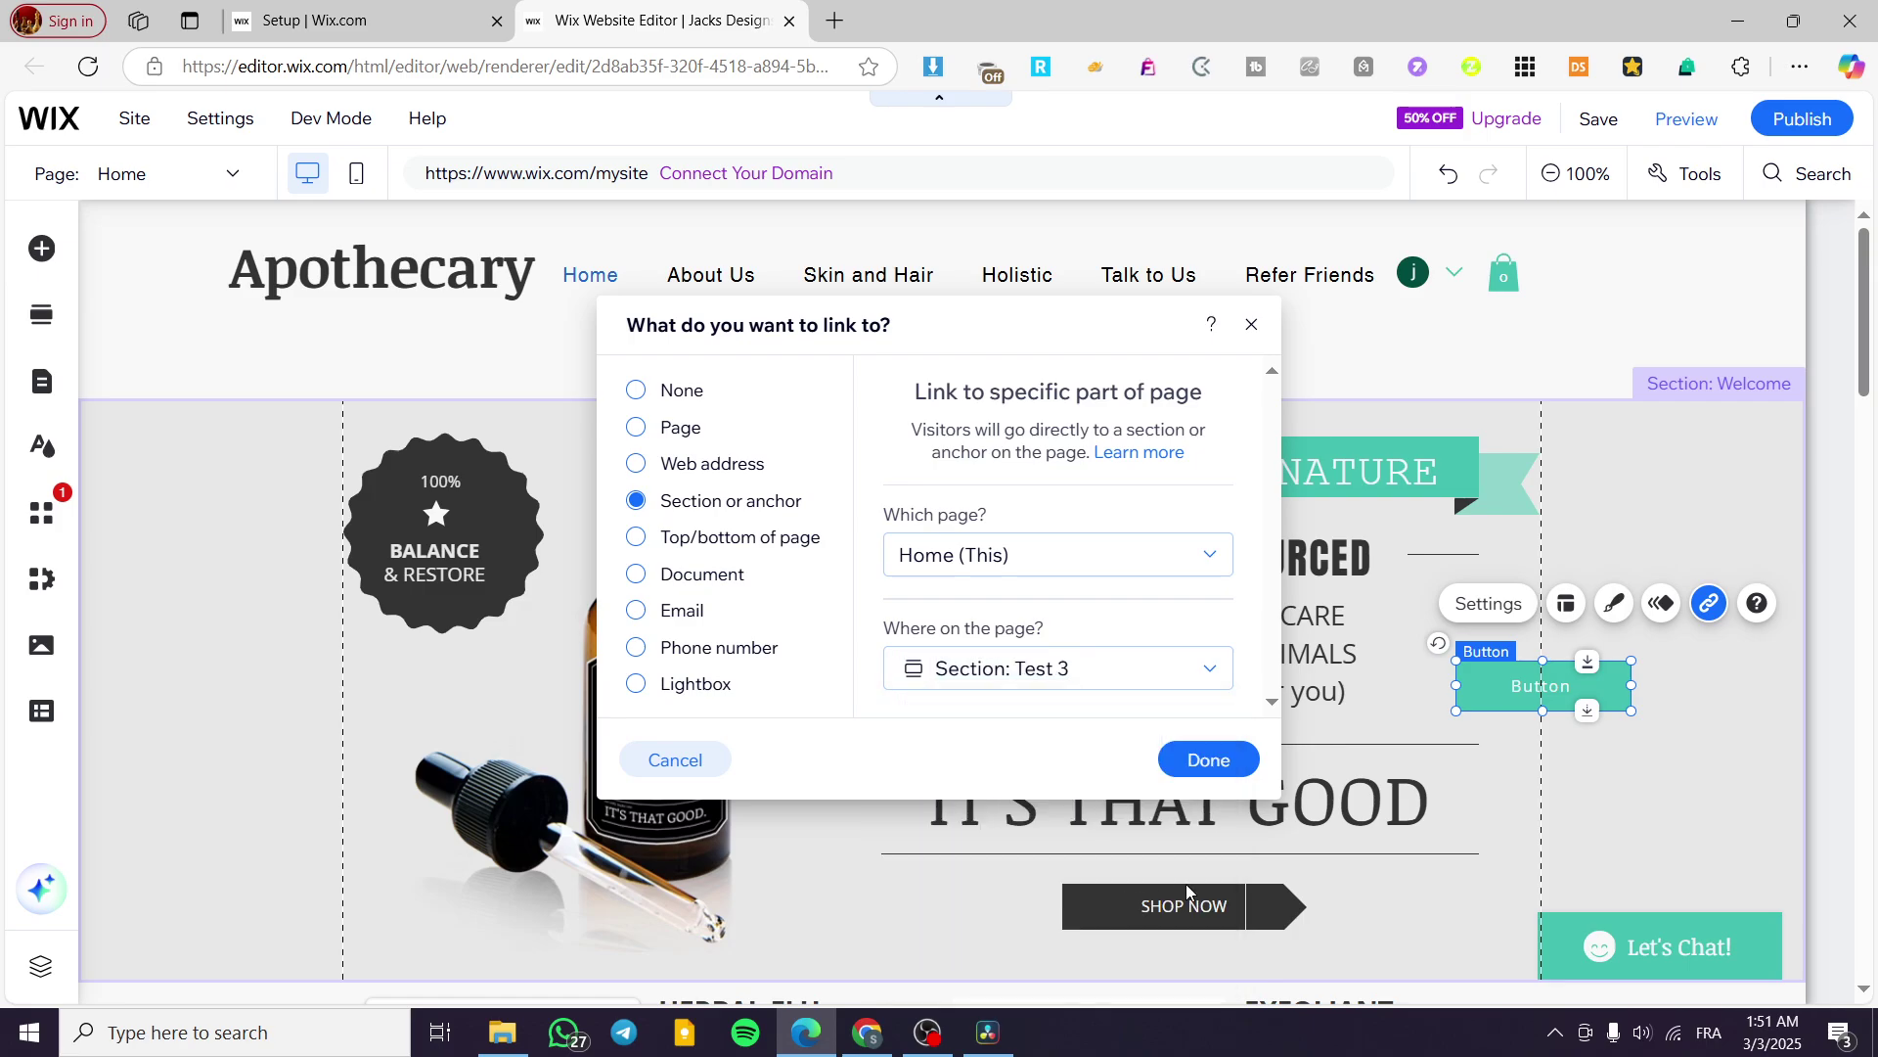
{"action": "left_click", "coordinate": [1212, 765]}
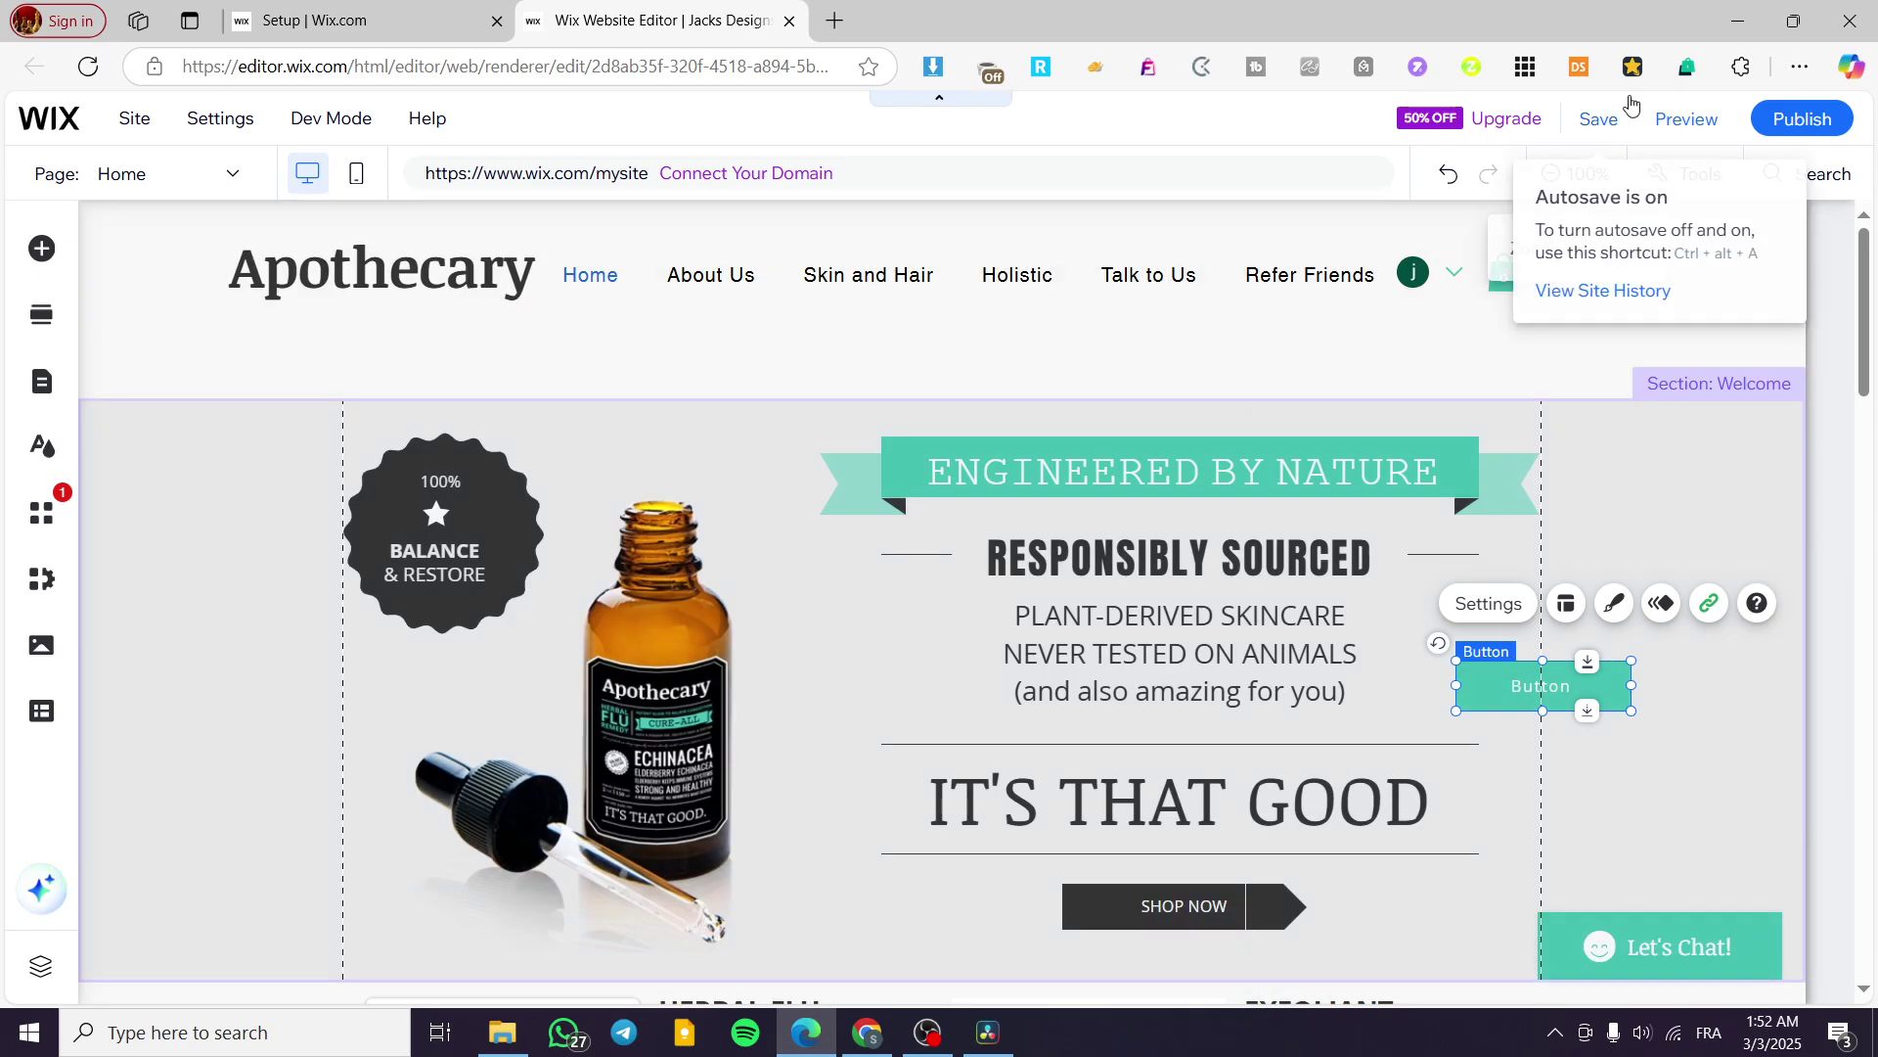
Step: Save the site under the suggested free Wix.com domain without publishing it
{"action": "left_click", "coordinate": [1599, 118]}
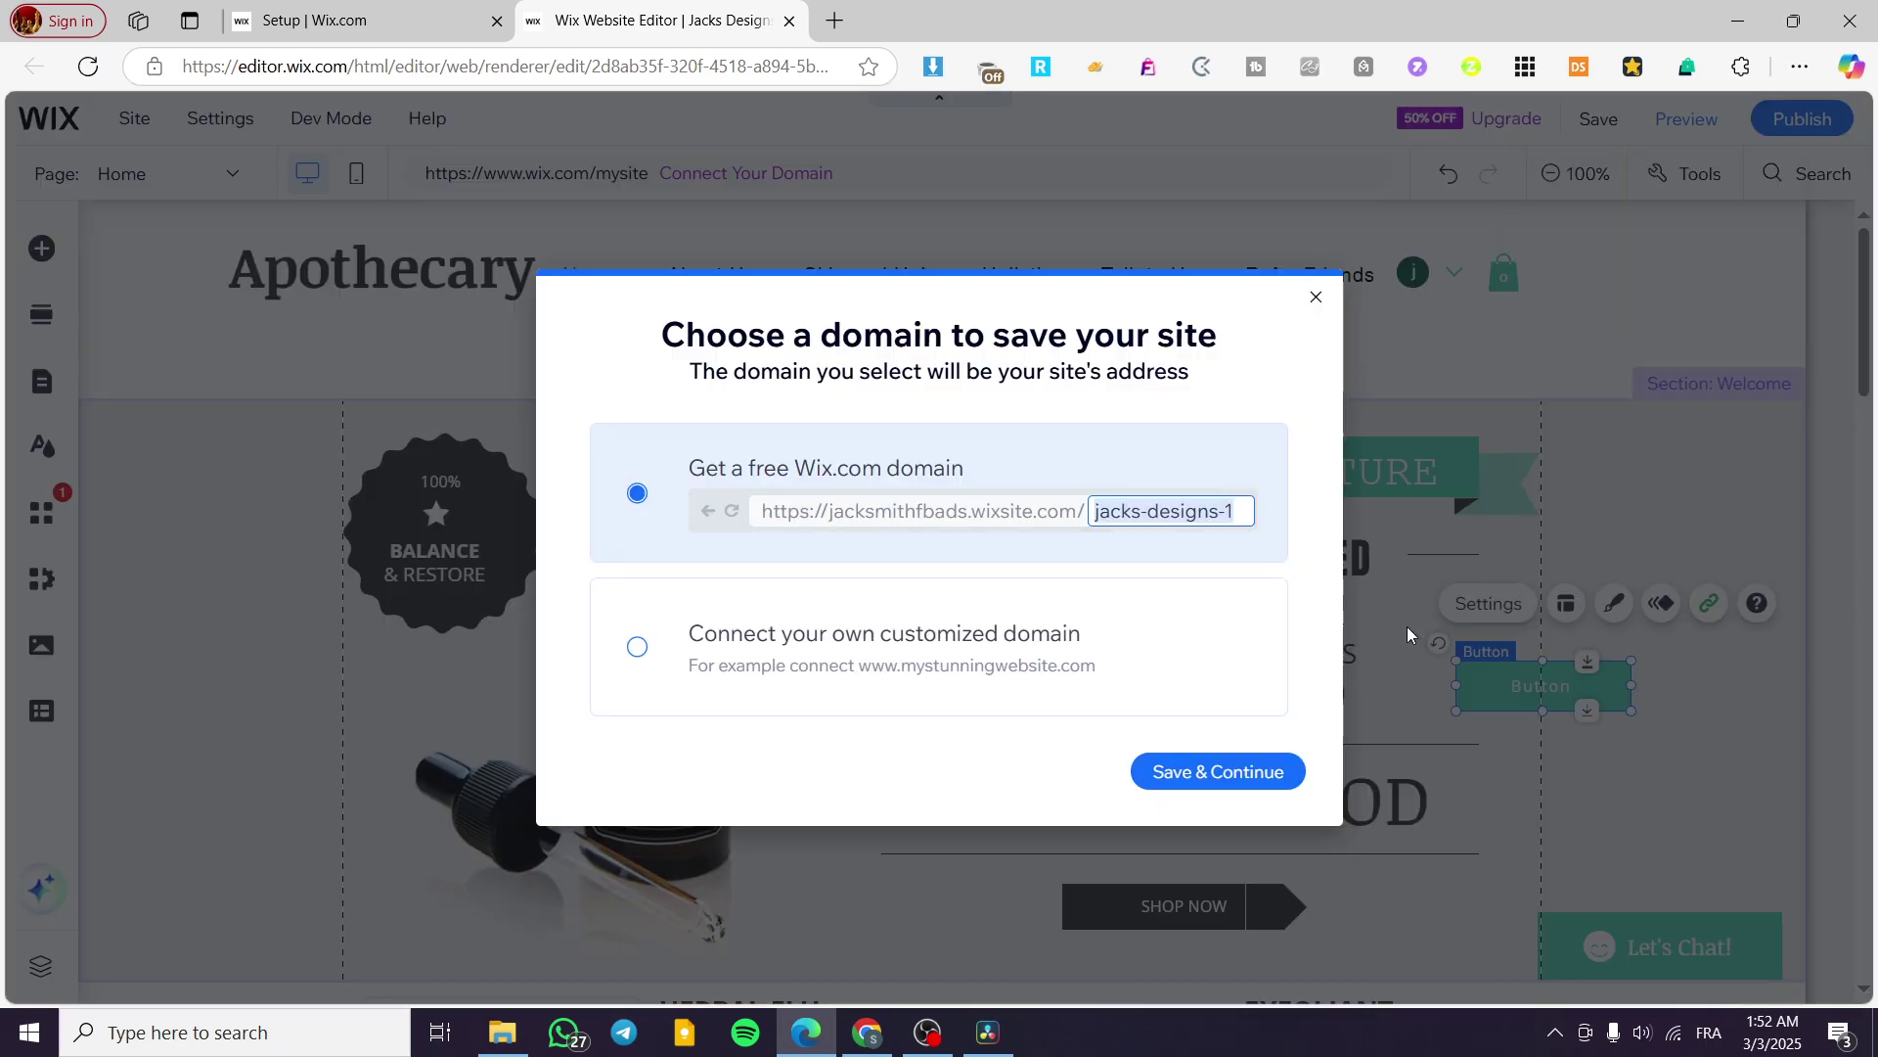
{"action": "left_click", "coordinate": [1262, 778]}
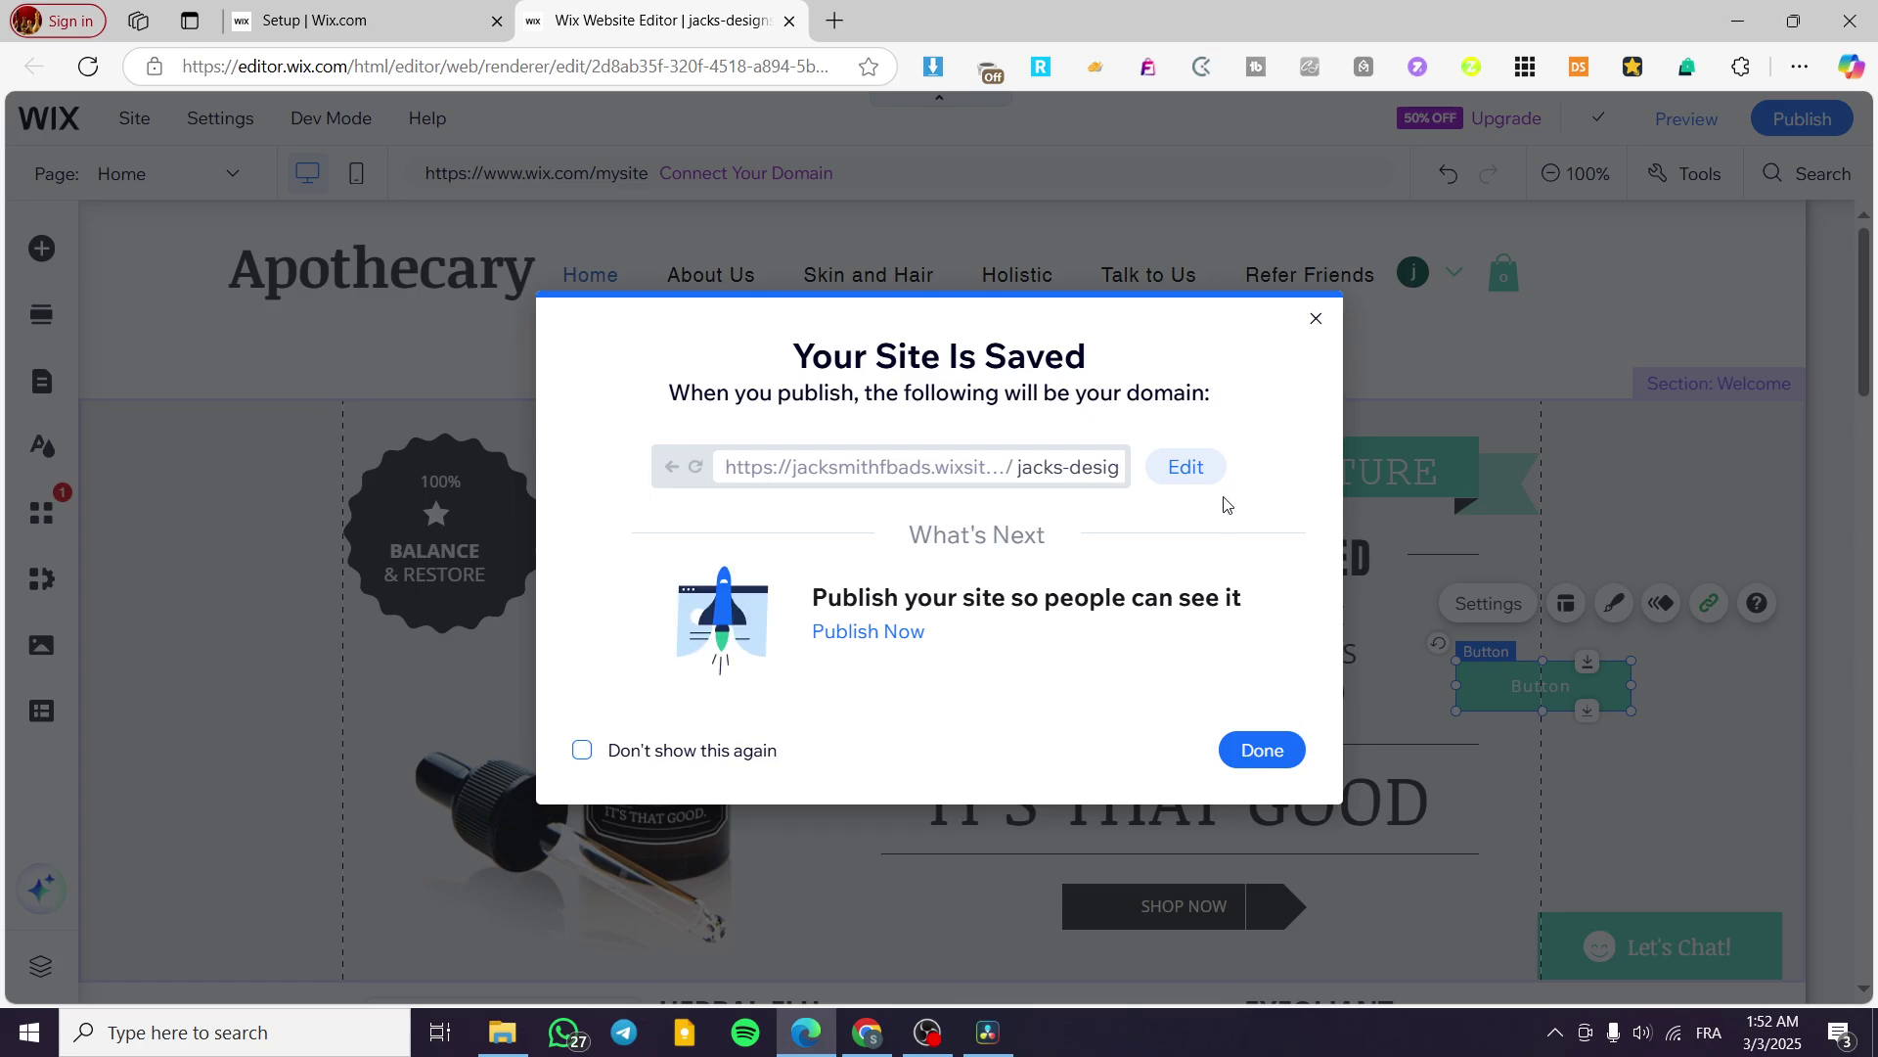
{"action": "left_click", "coordinate": [1262, 749]}
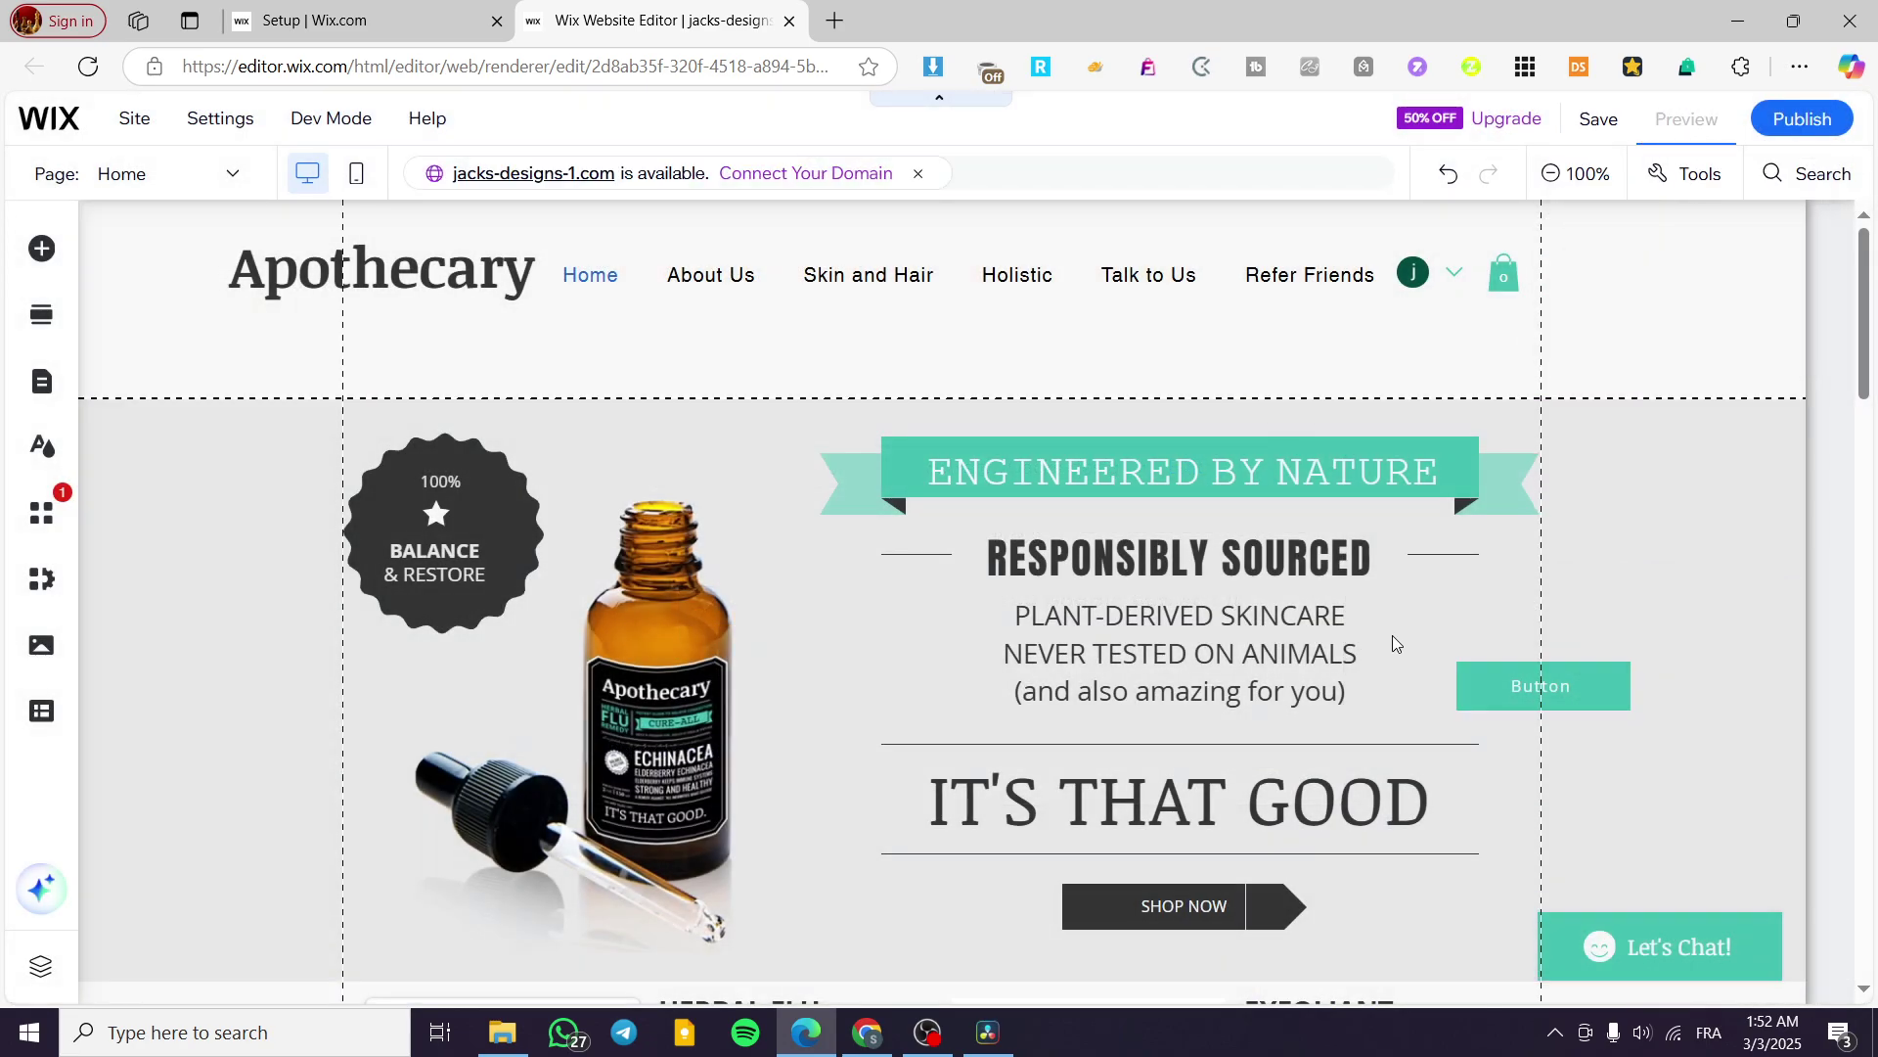
Step: Preview the site to check the green button's jump down to the Test 3 section, and return to the editor
{"action": "key", "text": "ctrl+shift+p"}
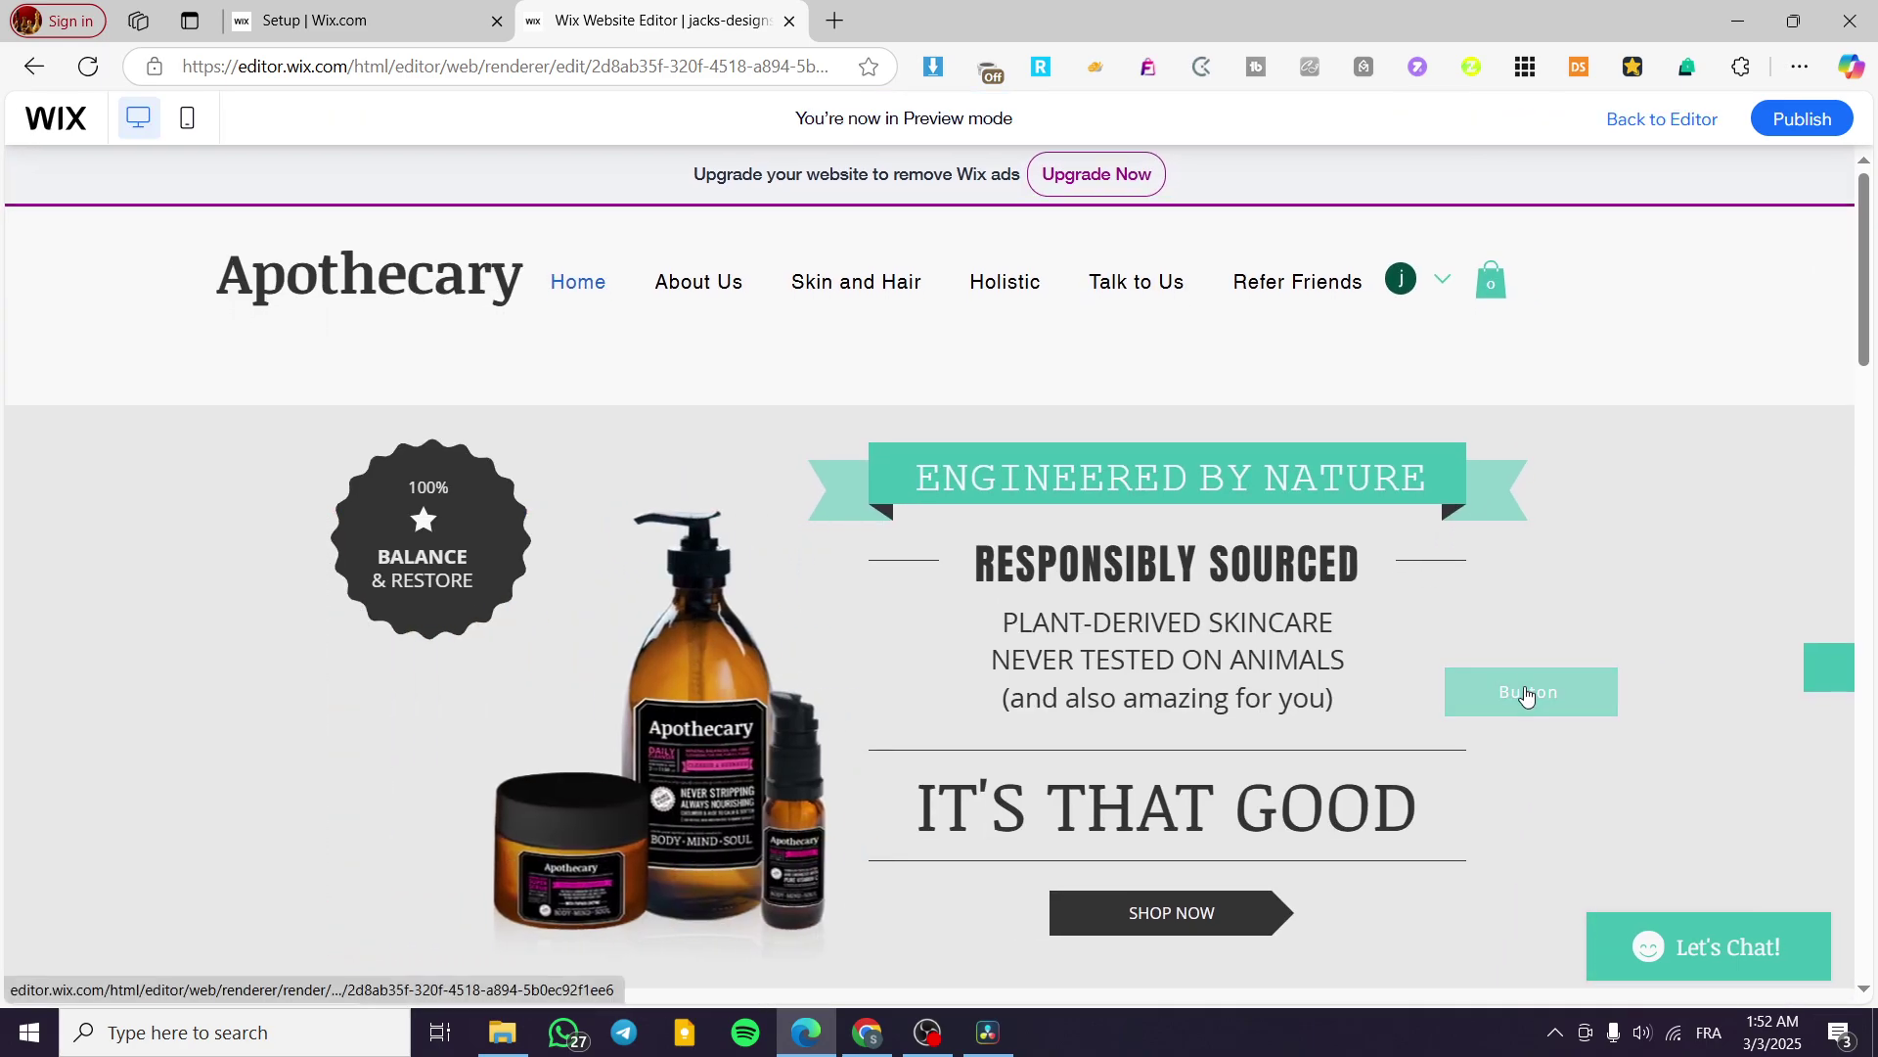
{"action": "scroll", "coordinate": [1526, 694], "scroll_direction": "down", "scroll_amount": 3}
{"action": "scroll", "coordinate": [1529, 694], "scroll_direction": "down", "scroll_amount": 10}
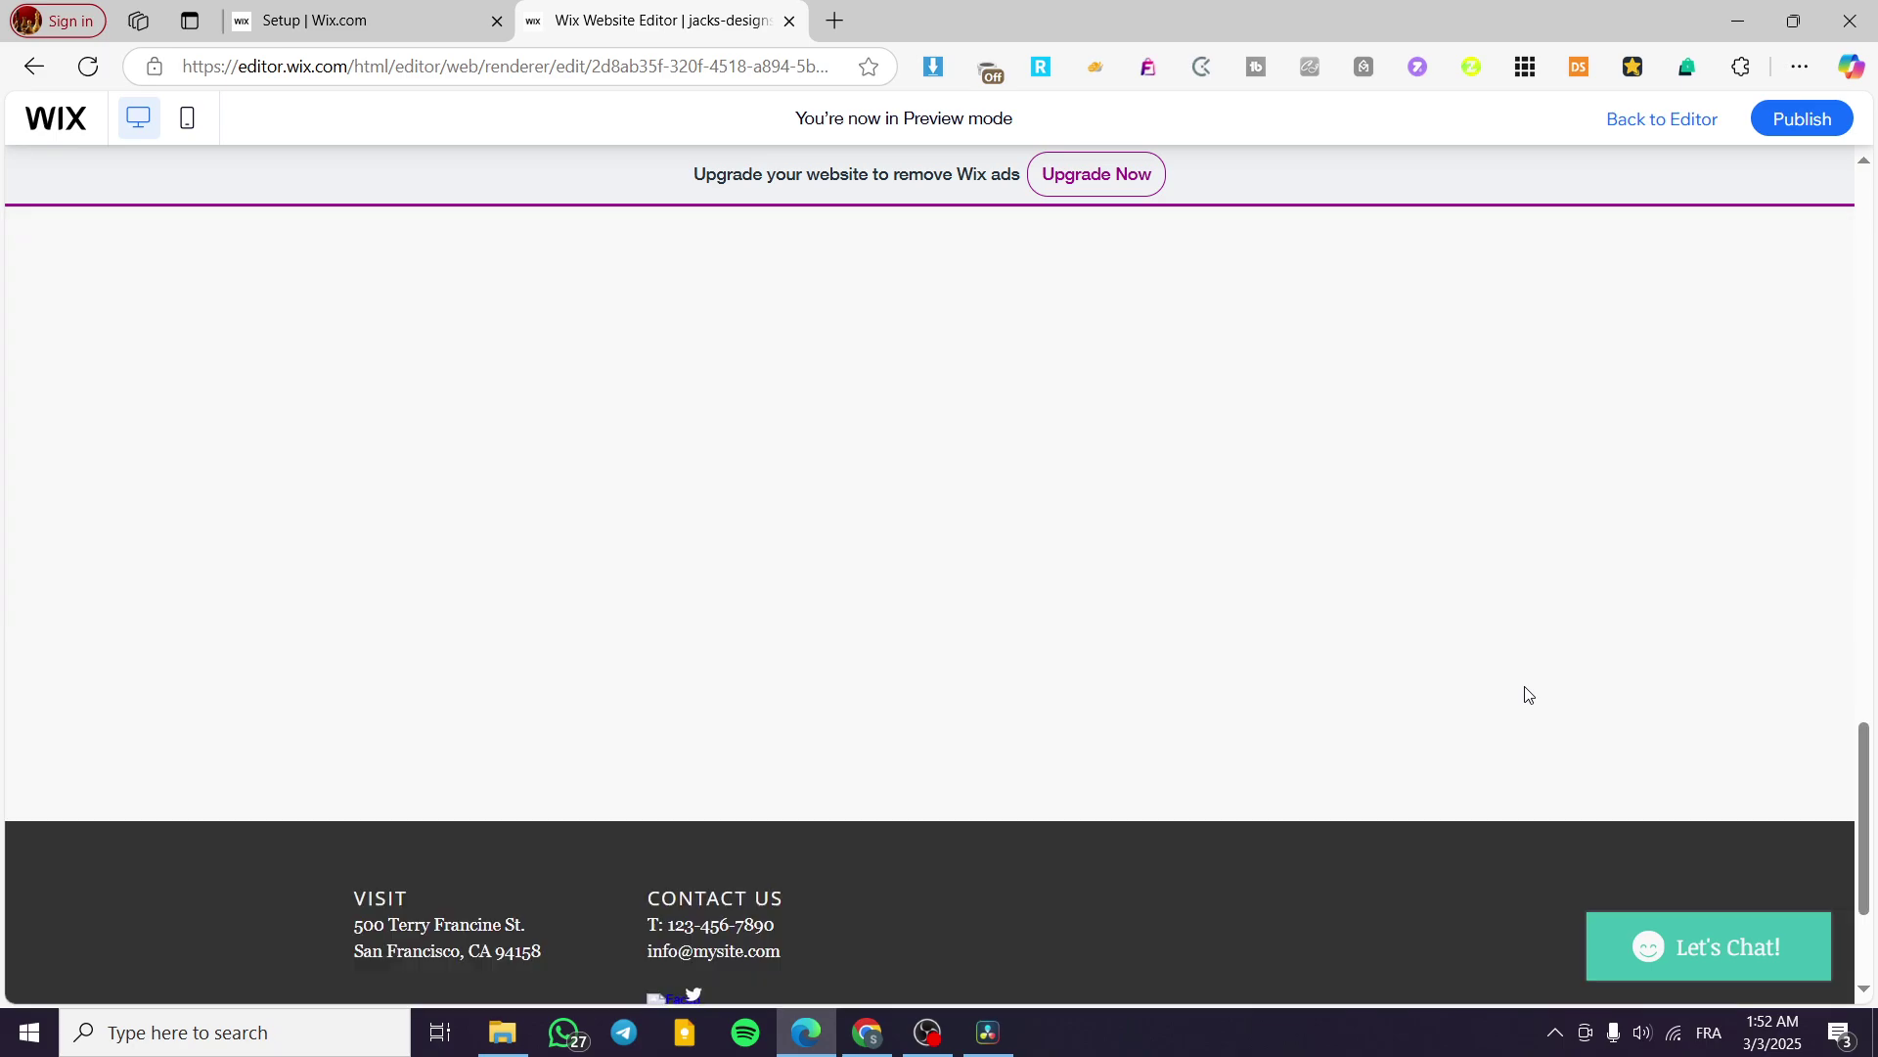
{"action": "scroll", "coordinate": [1271, 705], "scroll_direction": "up", "scroll_amount": 15}
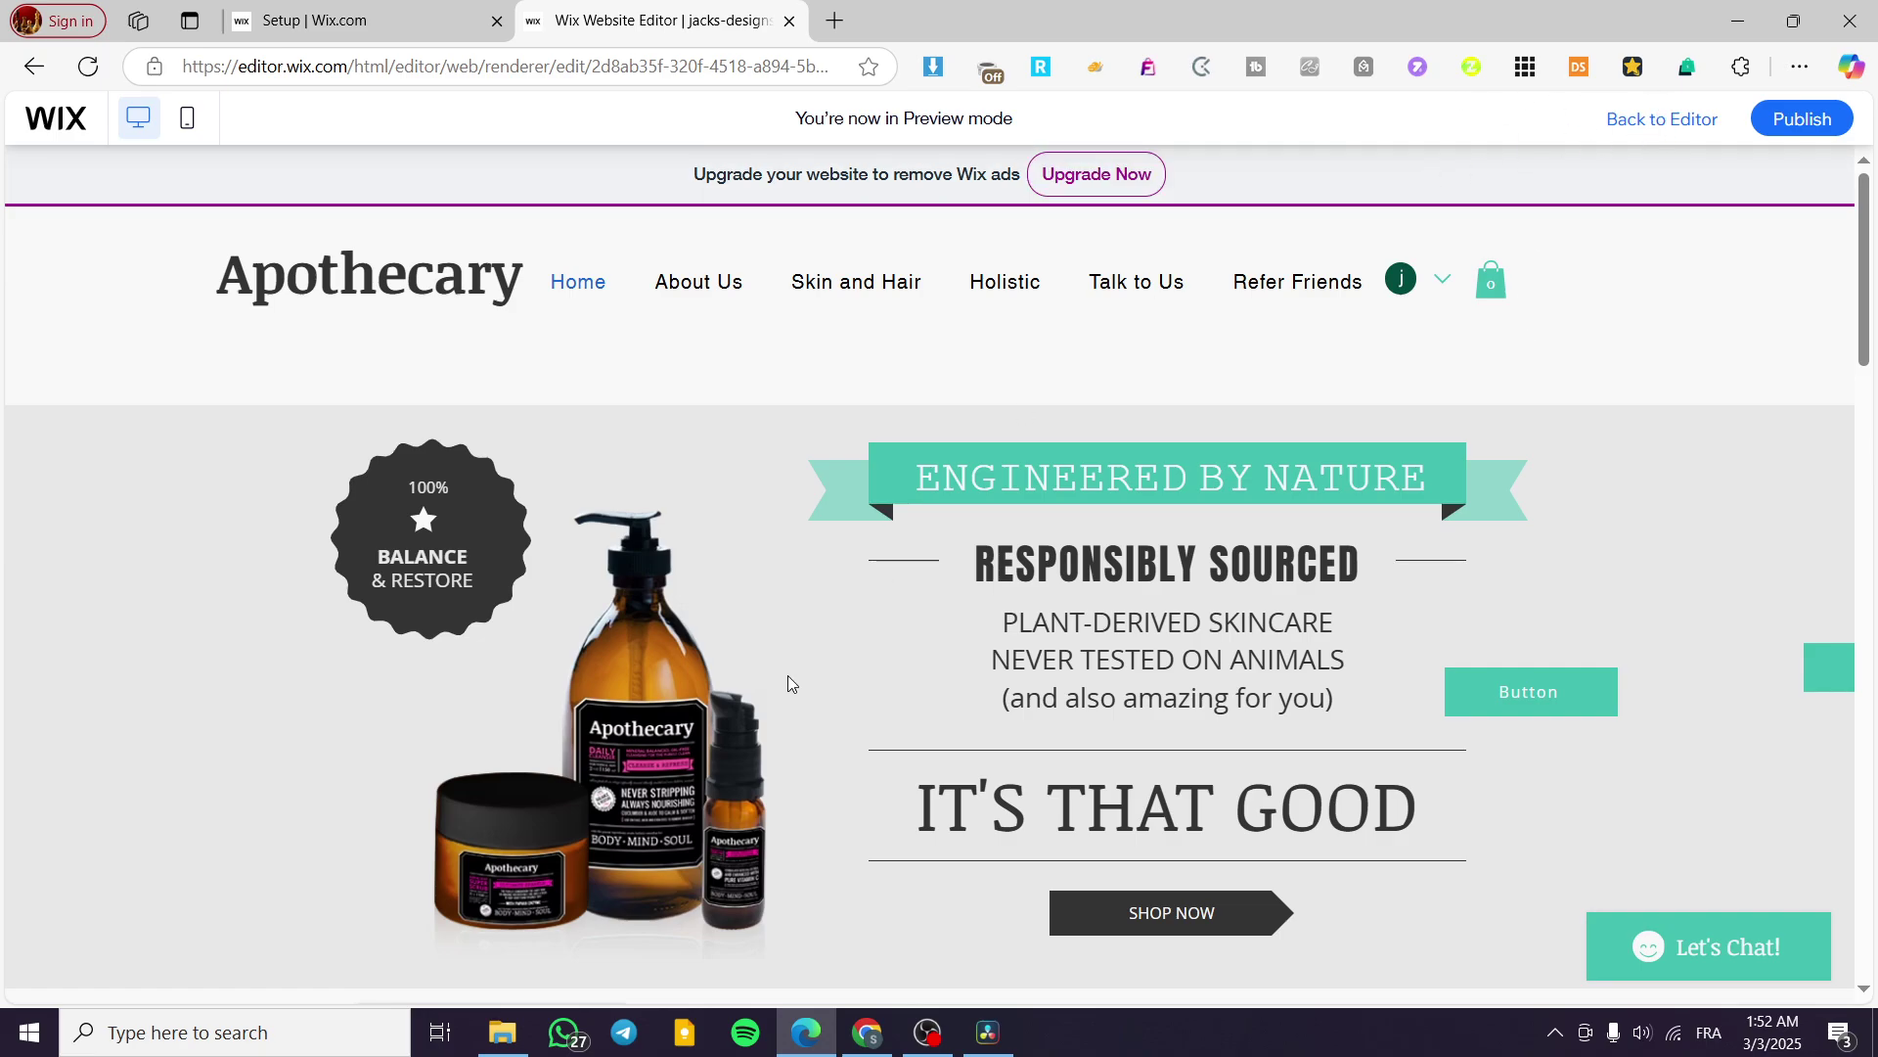
{"action": "left_click", "coordinate": [1662, 119]}
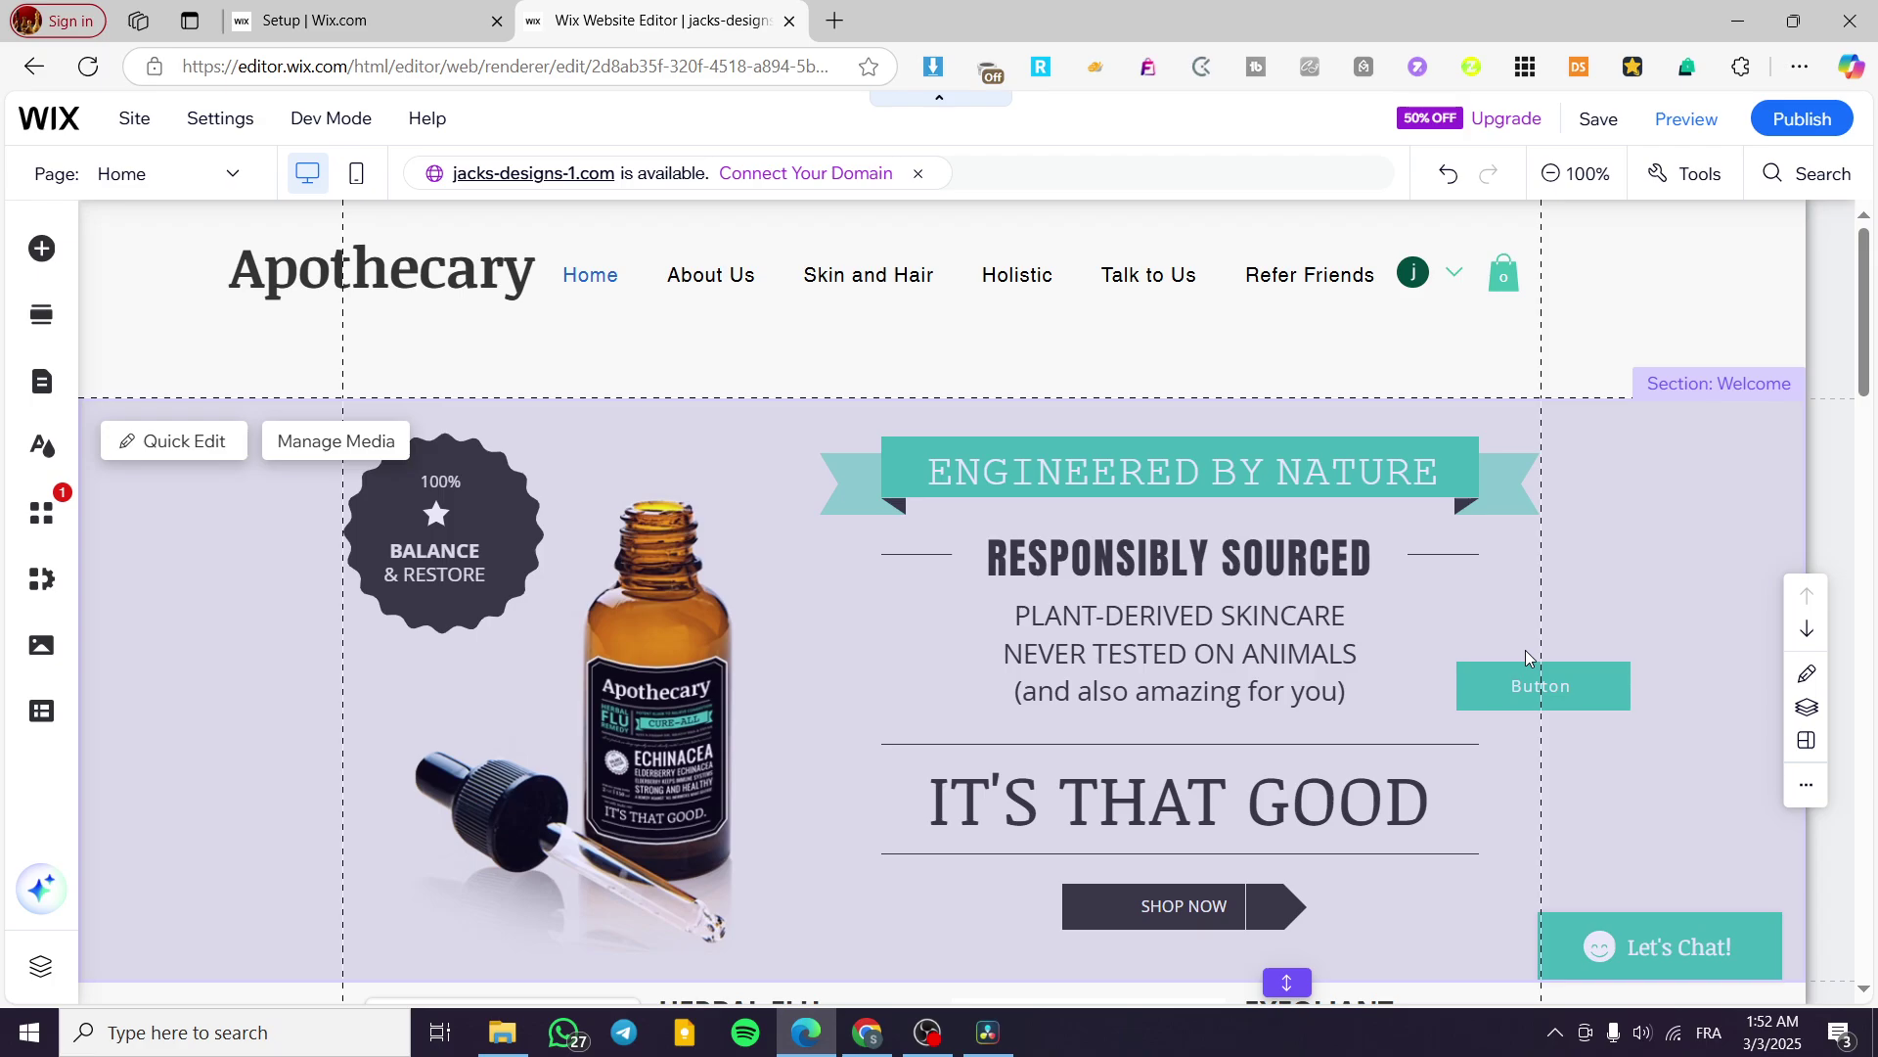